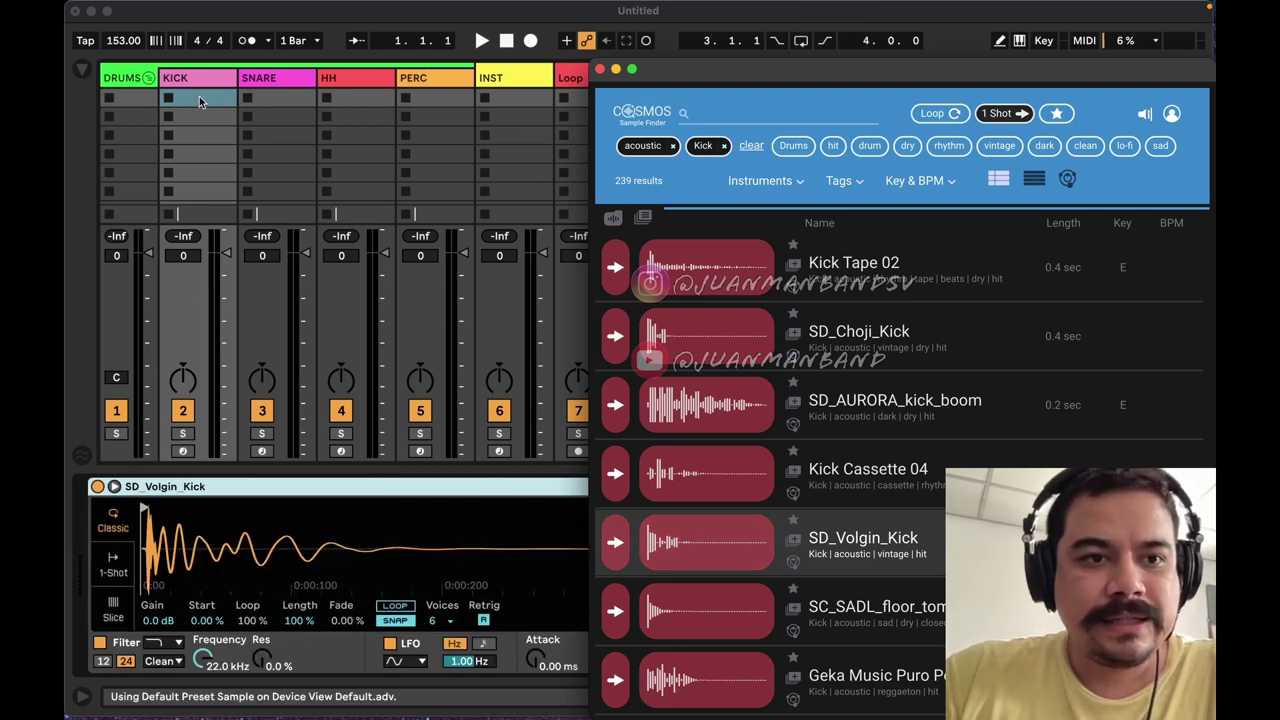
- Create new MIDI clips in the first slots of the KICK and SNARE tracks
double_click(199, 96)
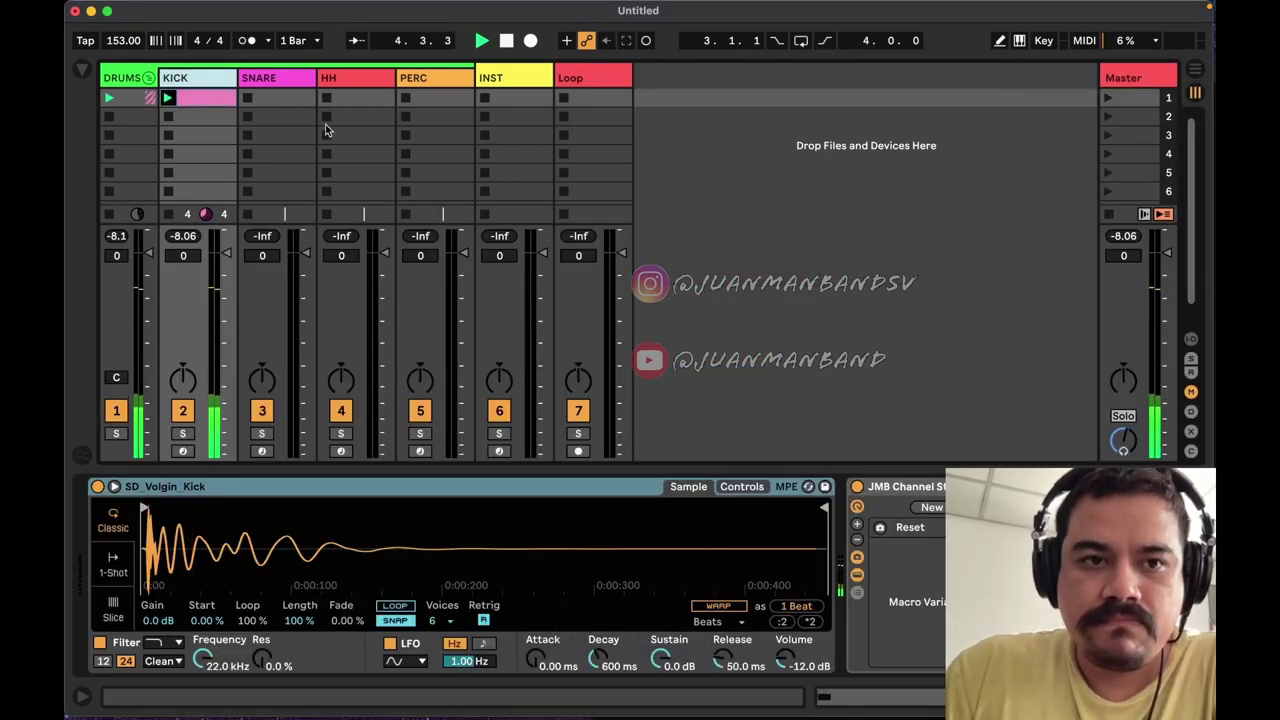
double_click(293, 97)
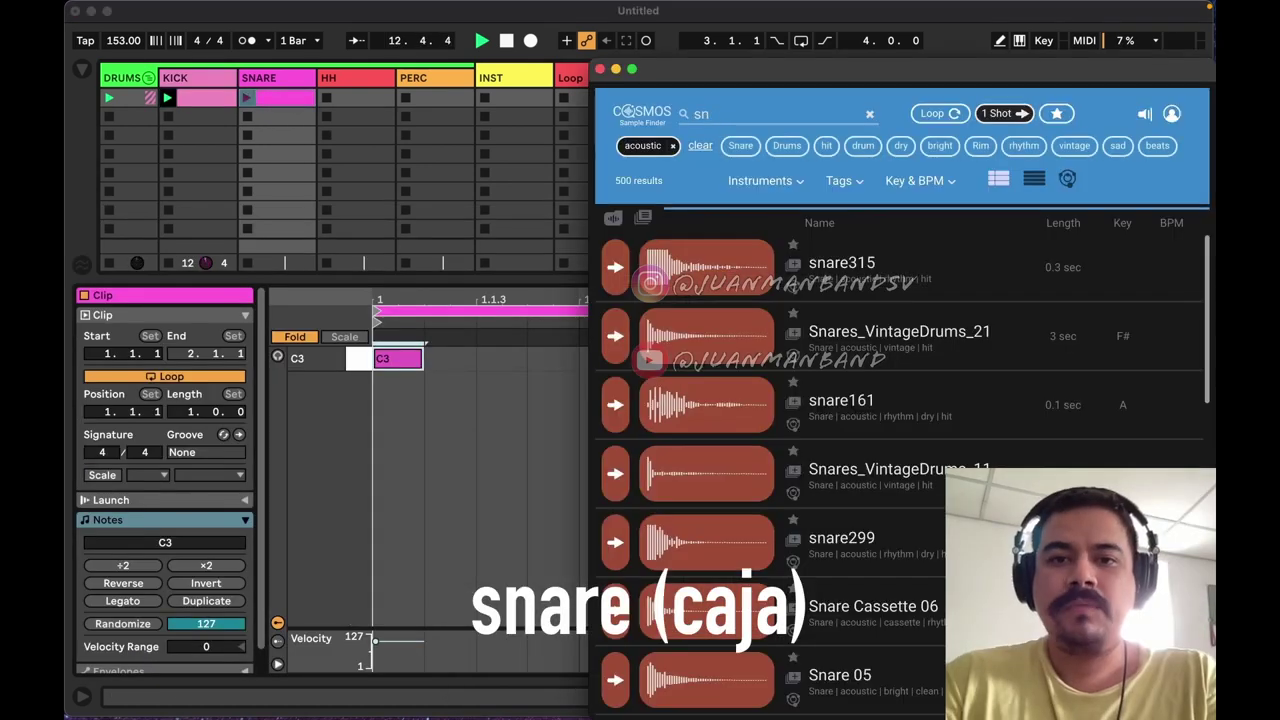
- Clear the sample search text, filter the acoustic one-shots by the Rim tag, and audition the listed samples one after another
key(BackSpace)
key(BackSpace)
click(980, 145)
click(648, 262)
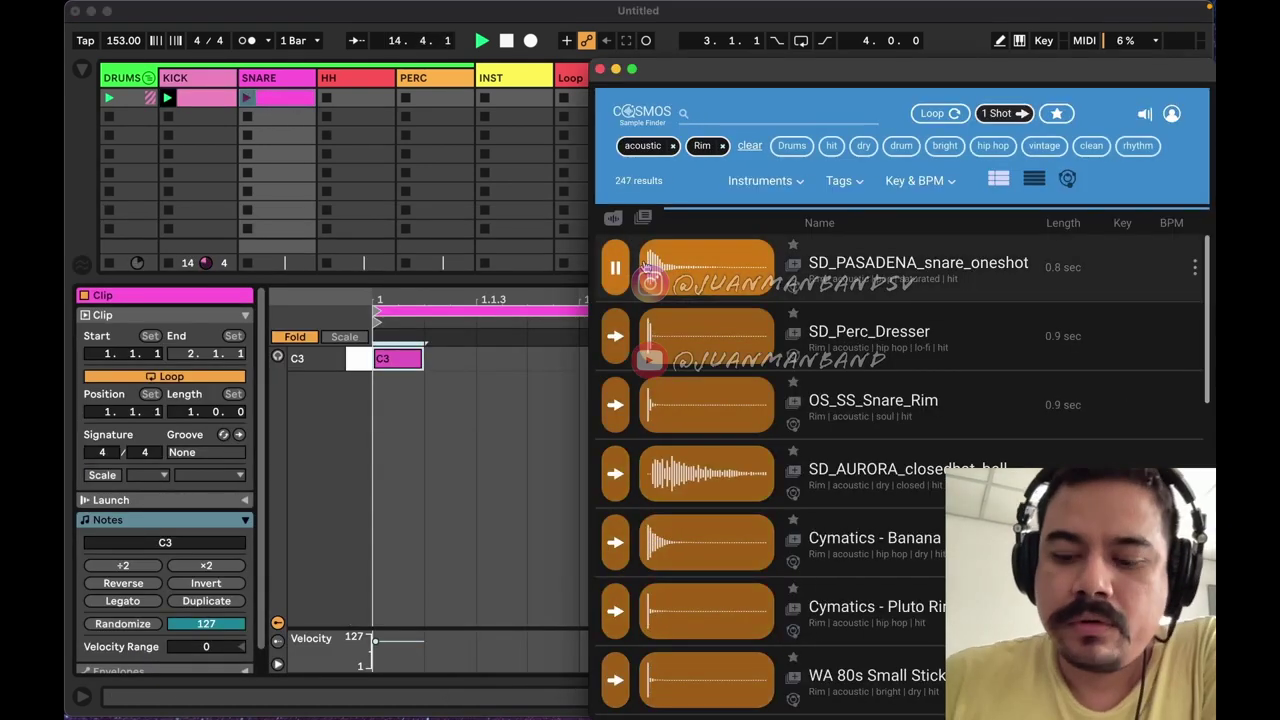
key(Down)
key(Down)
key(Down)
key(Down)
key(Down)
key(Down)
key(Down)
key(Down)
key(Down)
key(Down)
key(Down)
key(Down)
key(Down)
key(Down)
key(Down)
key(Down)
key(Down)
key(Down)
key(Down)
key(Down)
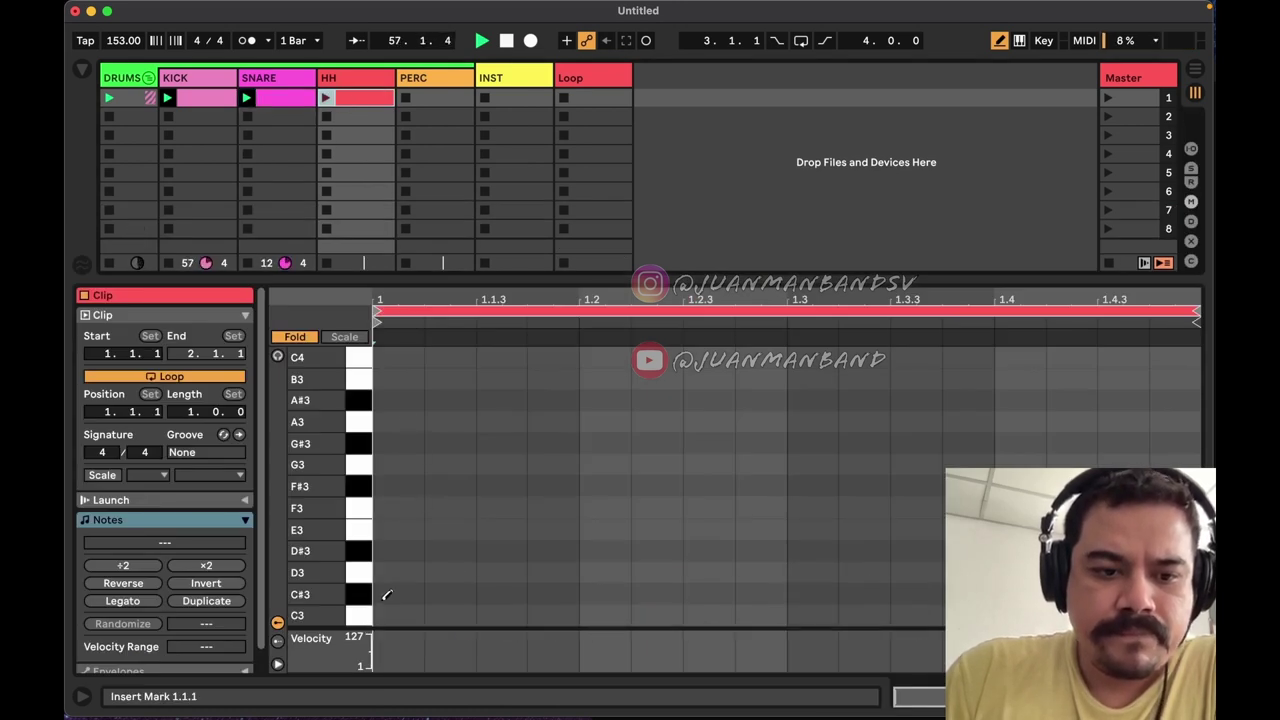
- Place a C3 note at the start of the HH clip and load a Drum Rack onto the HH track
click(385, 612)
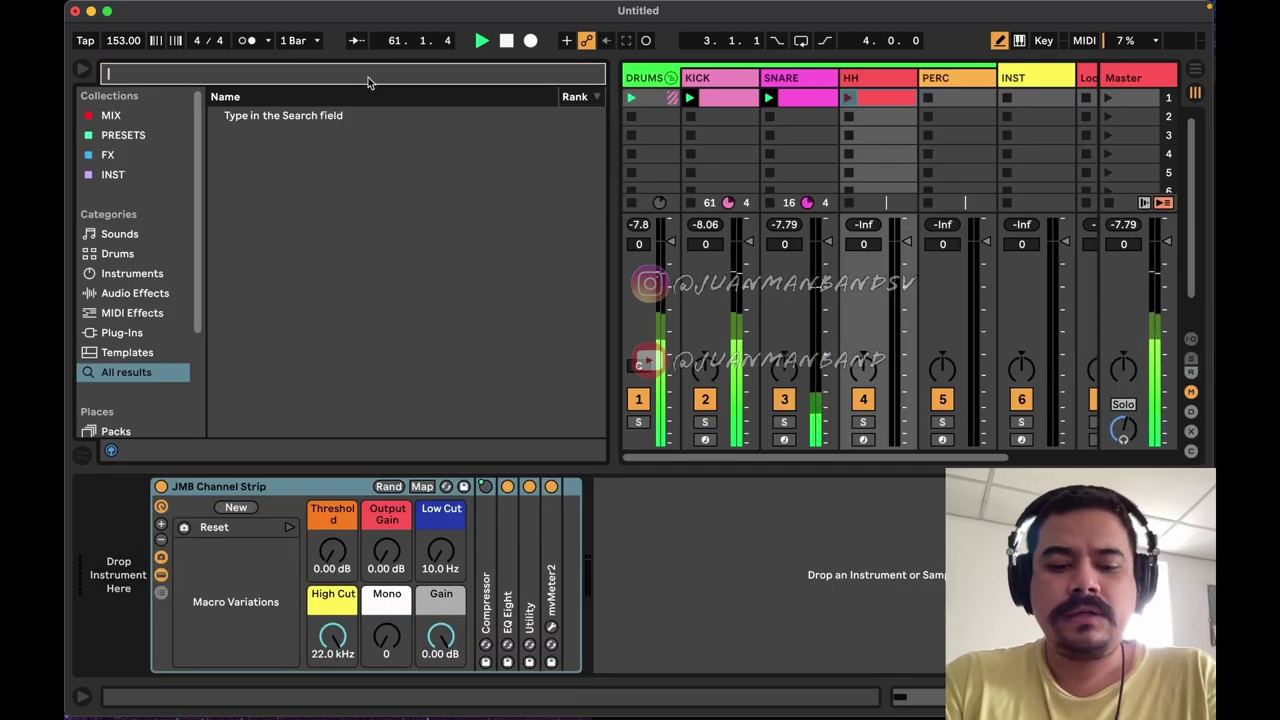
text(drum)
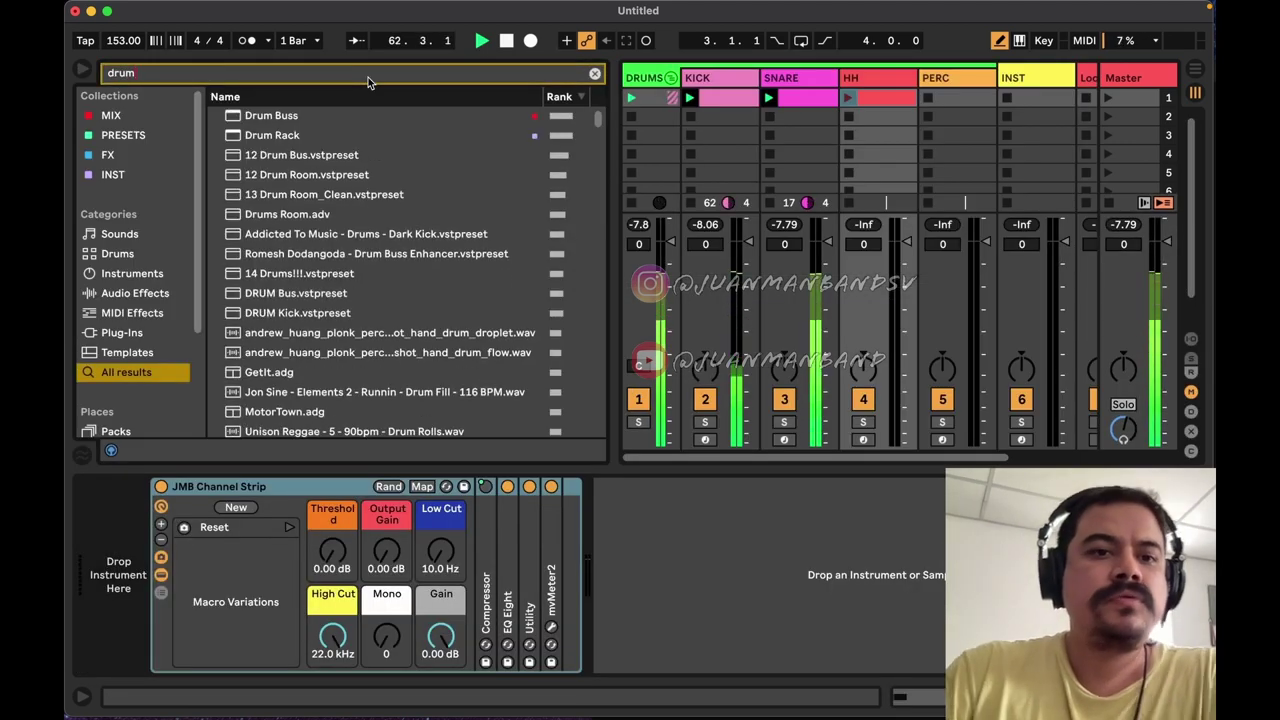
click(311, 138)
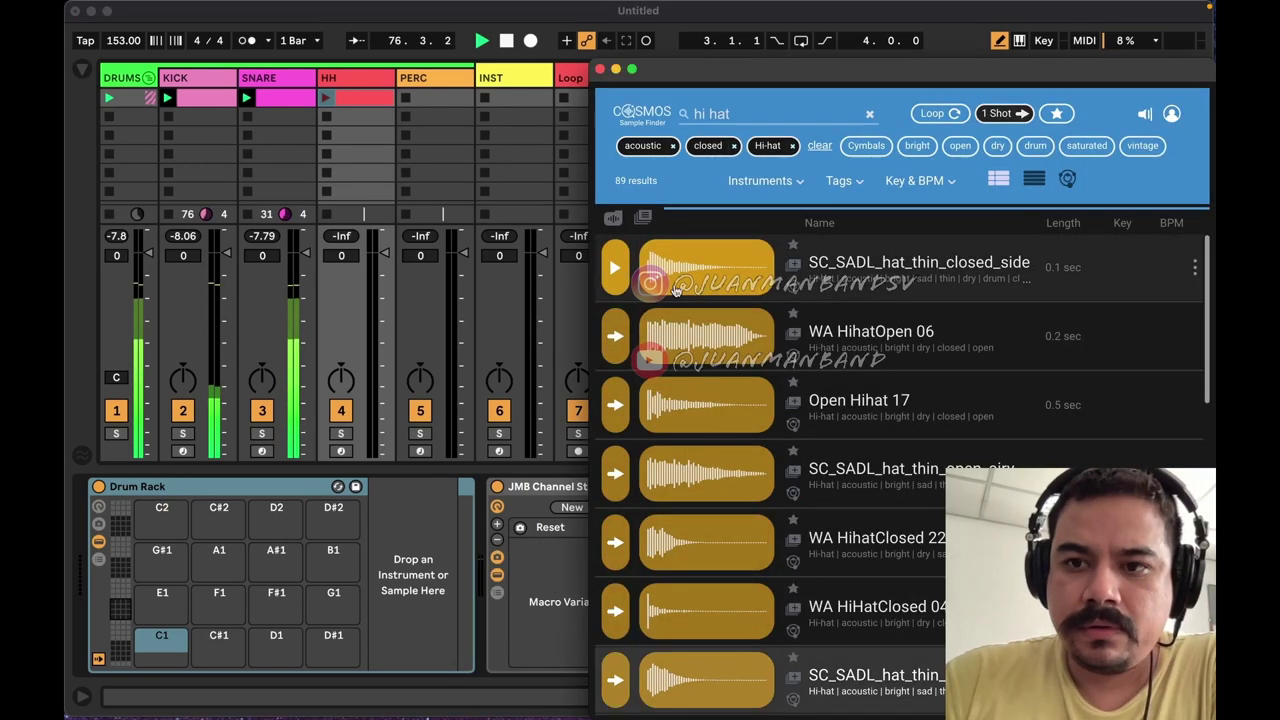
- Load the DMX HiHat closed 7 sample onto Drum Rack pad C1 and WA HiHatClosed 13 onto pad C#1
scroll(670, 560, down, 10)
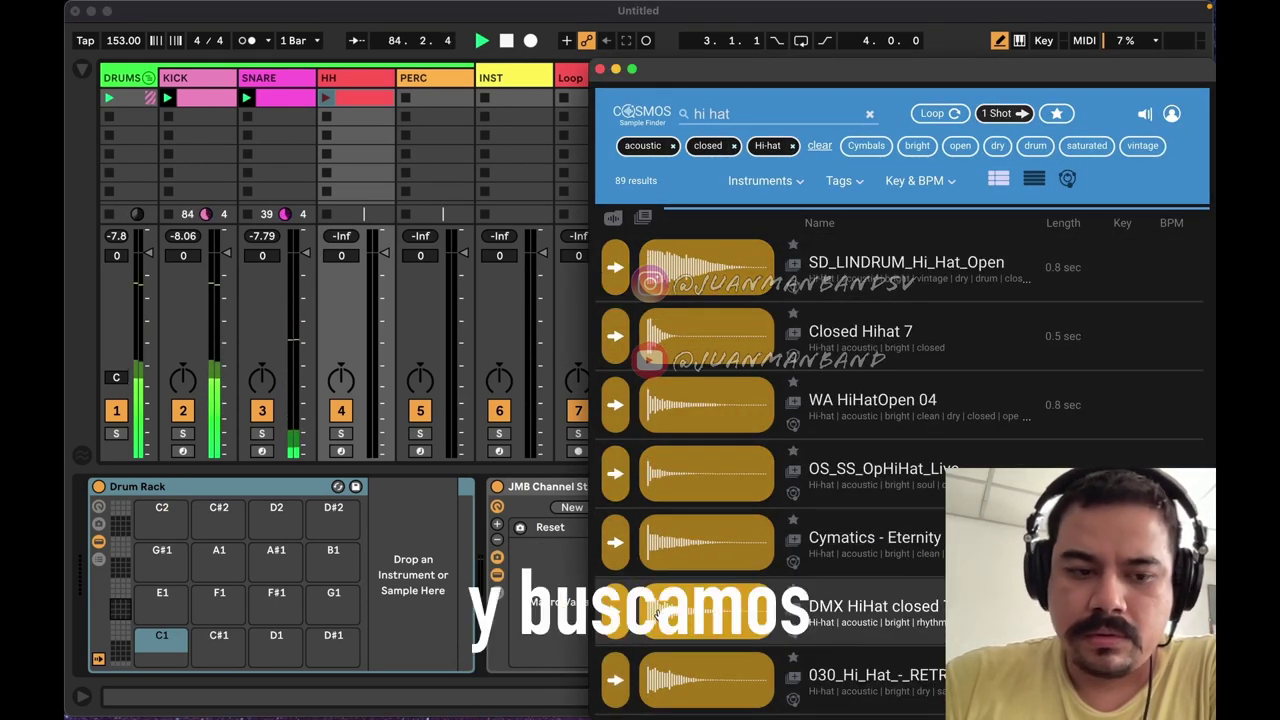
drag(685, 610, 165, 645)
scroll(693, 628, down, 3)
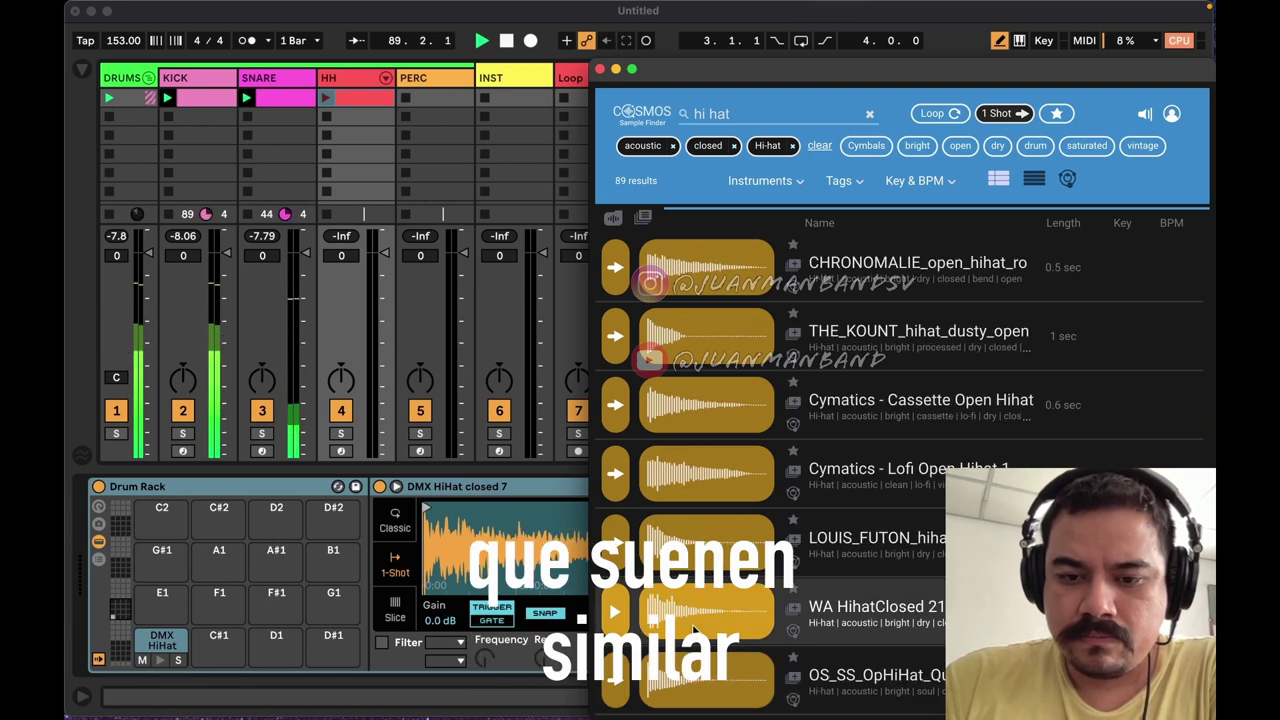
scroll(700, 500, down, 5)
scroll(700, 540, down, 1)
drag(700, 540, 219, 640)
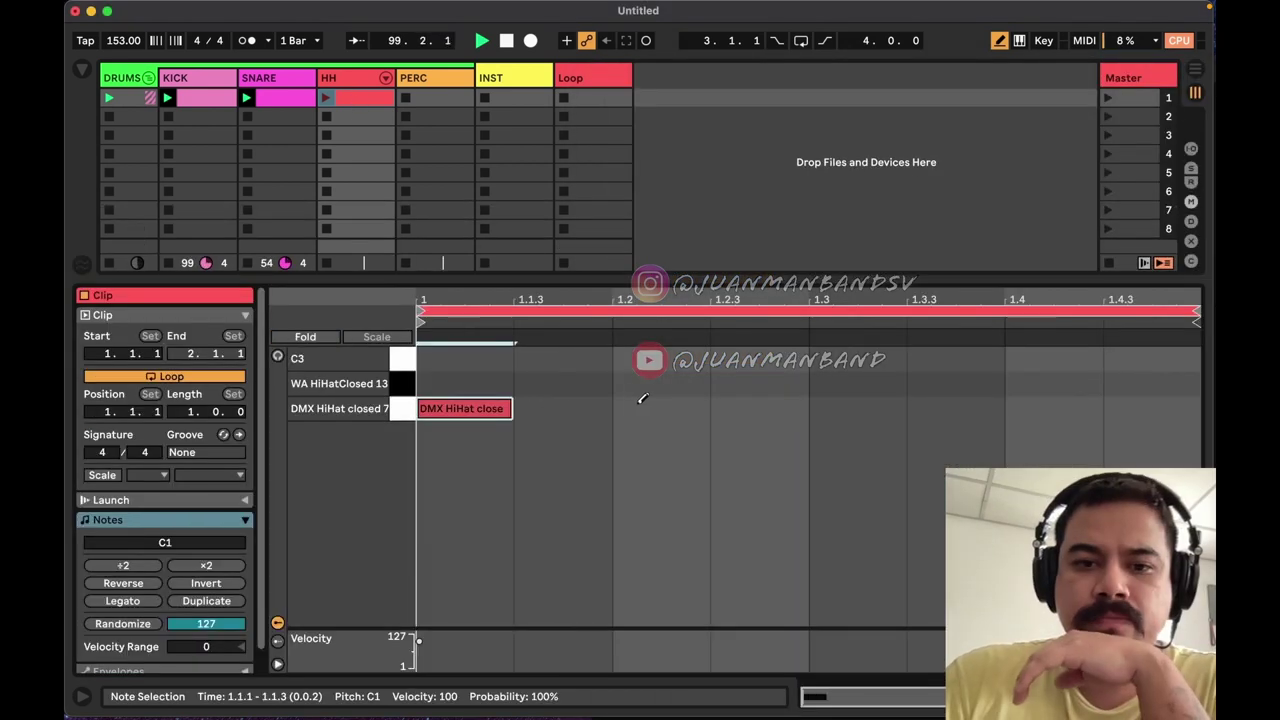
- Add DMX HiHat closed 7 notes on beats 2, 3 and 4, and WA HiHatClosed 13 notes on the offbeats at 1.1.3, 1.2.3 and 1.3.3
click(664, 408)
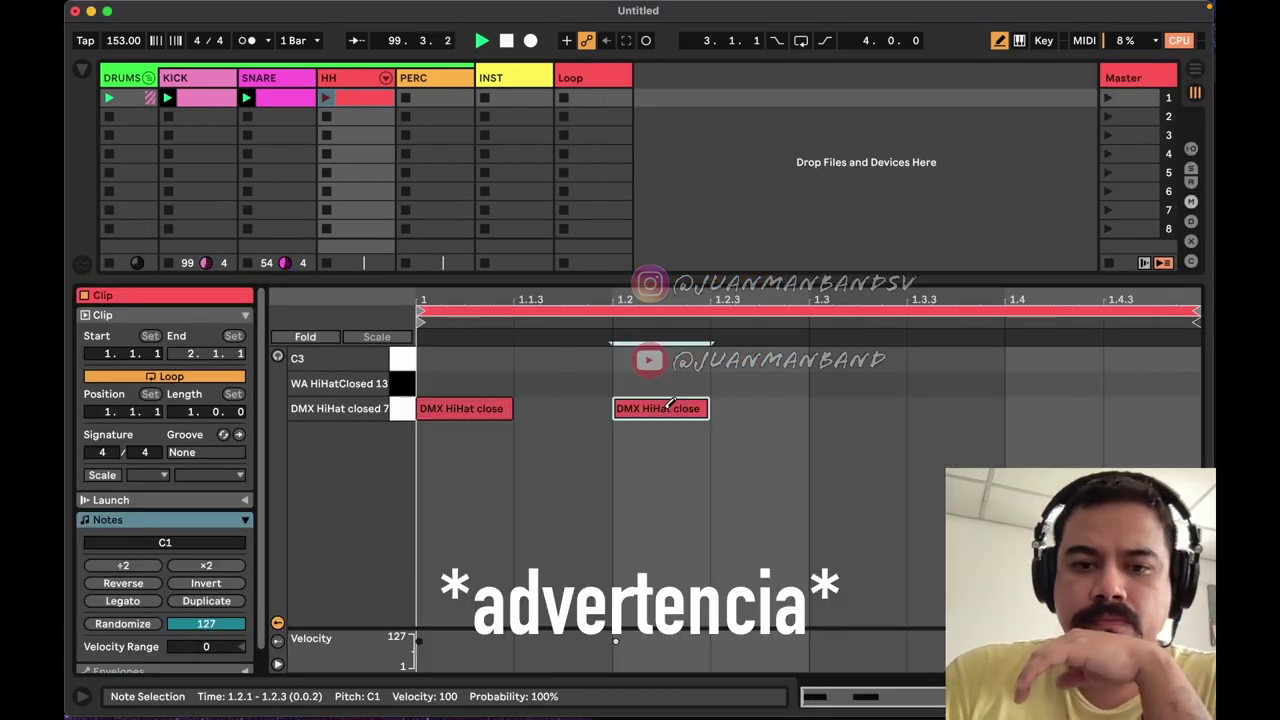
click(838, 408)
click(1034, 408)
click(573, 383)
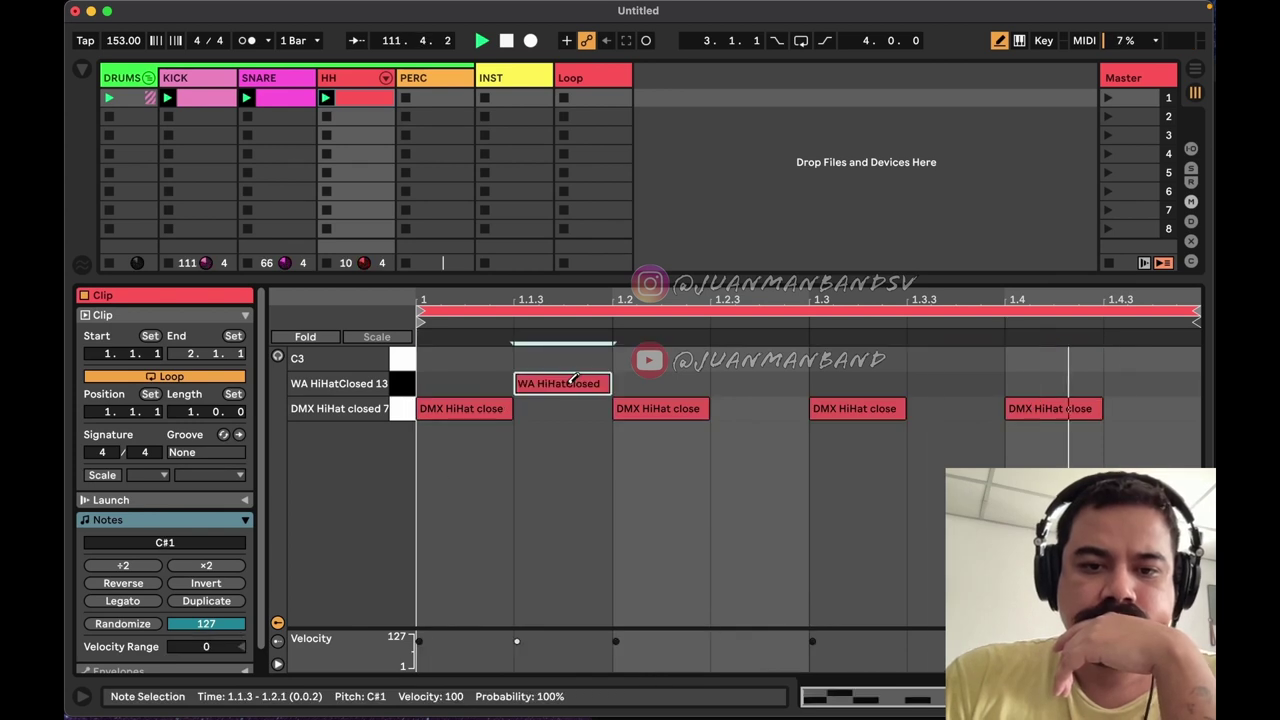
click(796, 383)
click(940, 383)
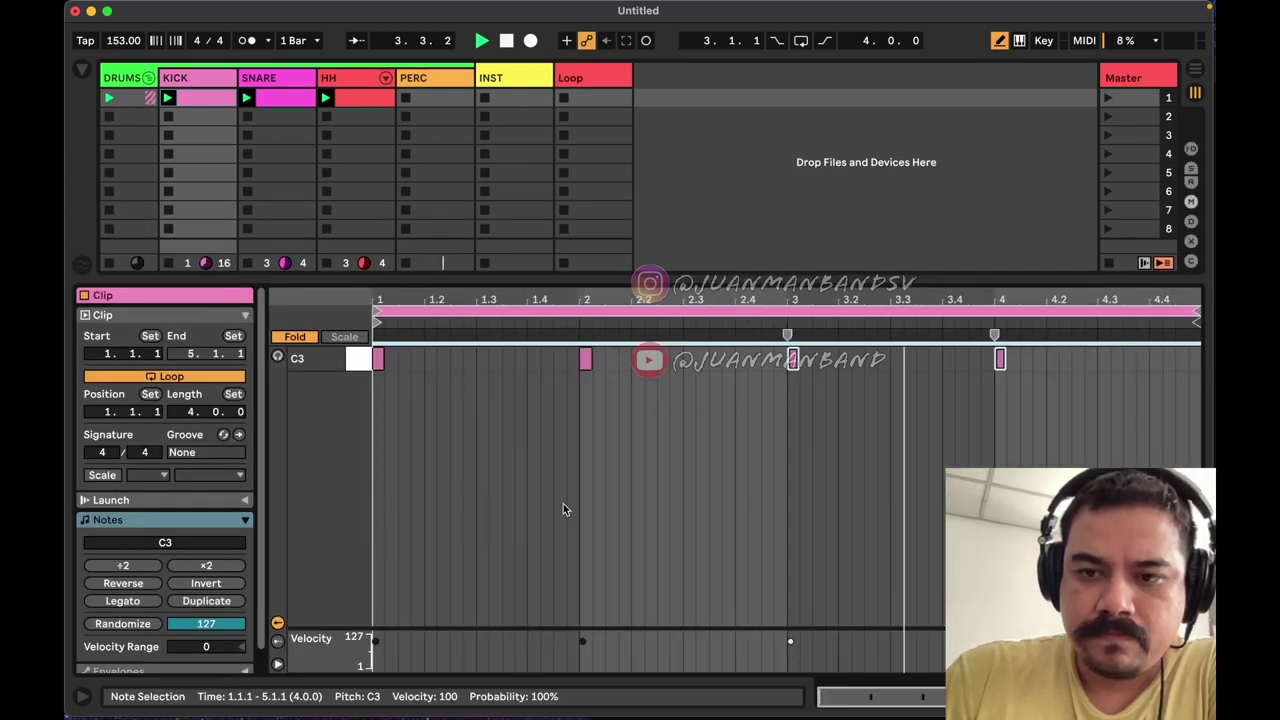
- Add a kick note near the end of bar 4 and lower the HH channel strip's Gain to -21.7 dB
click(1165, 357)
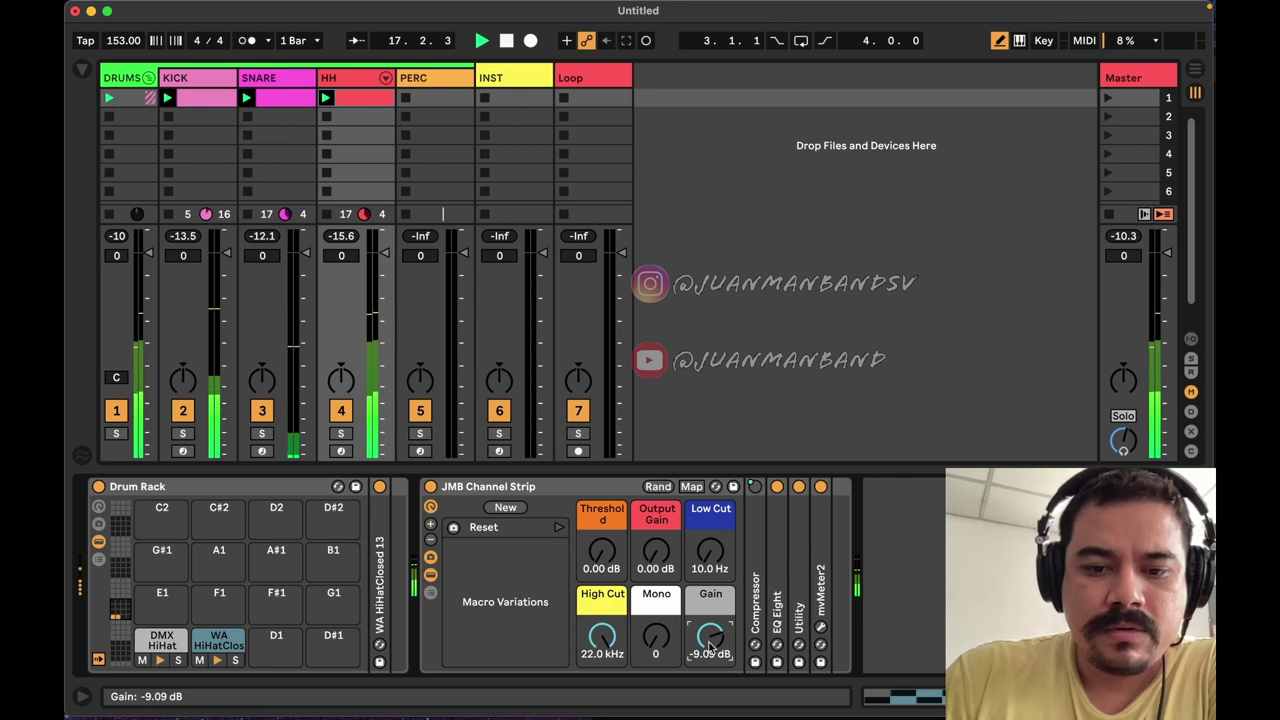
drag(709, 645, 709, 680)
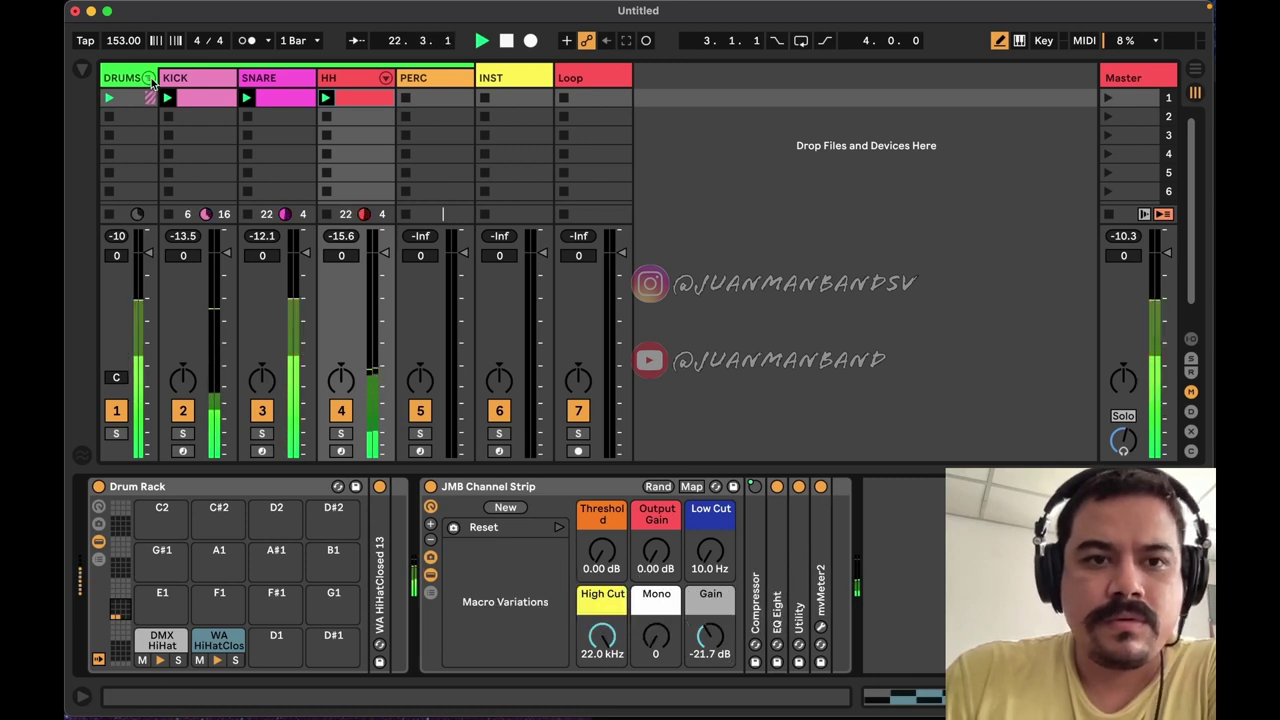
- Collapse the DRUMS group and select the INST track
click(148, 78)
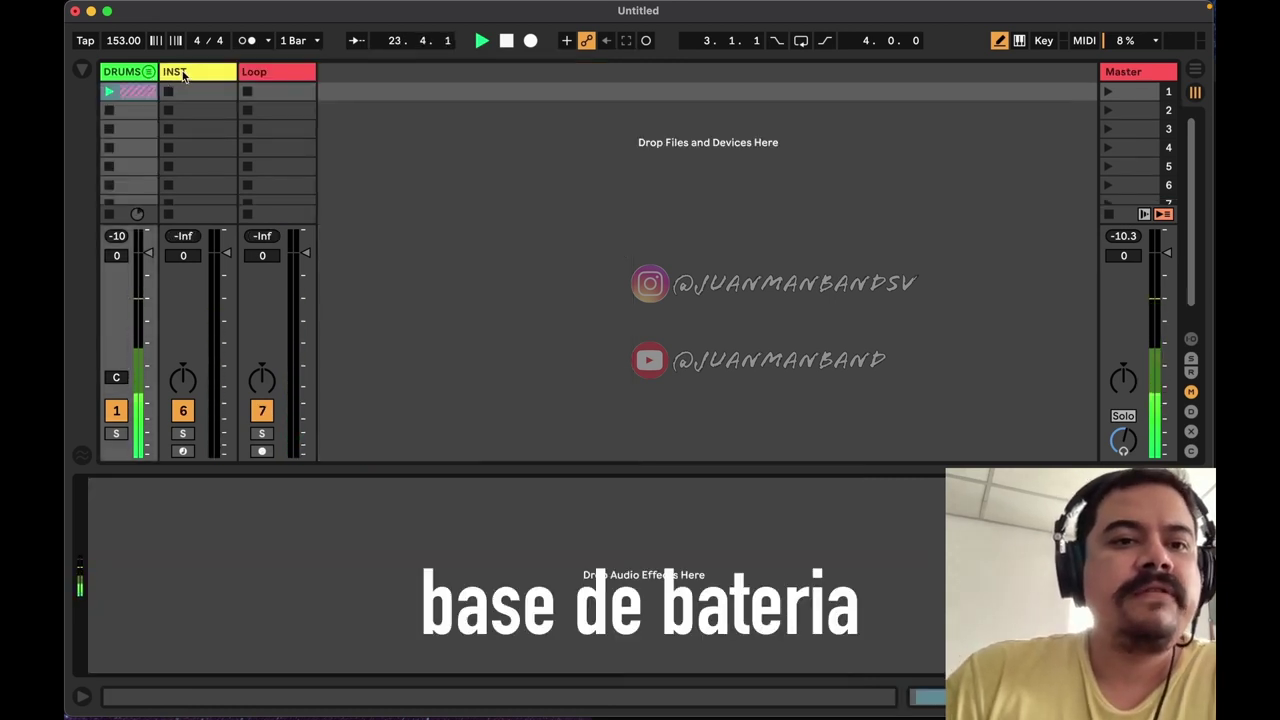
click(183, 76)
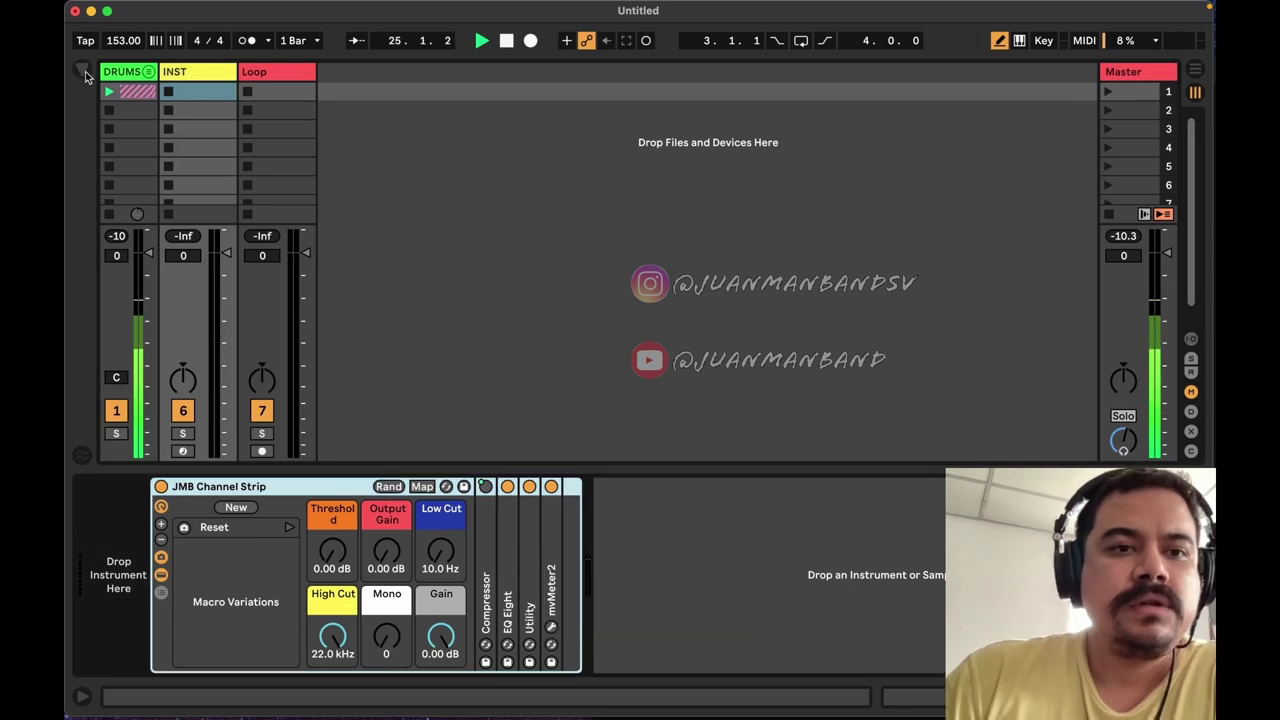
- Switch to the Chrome browser and search the web for "20 excuses chords"
key(super+Tab)
click(220, 21)
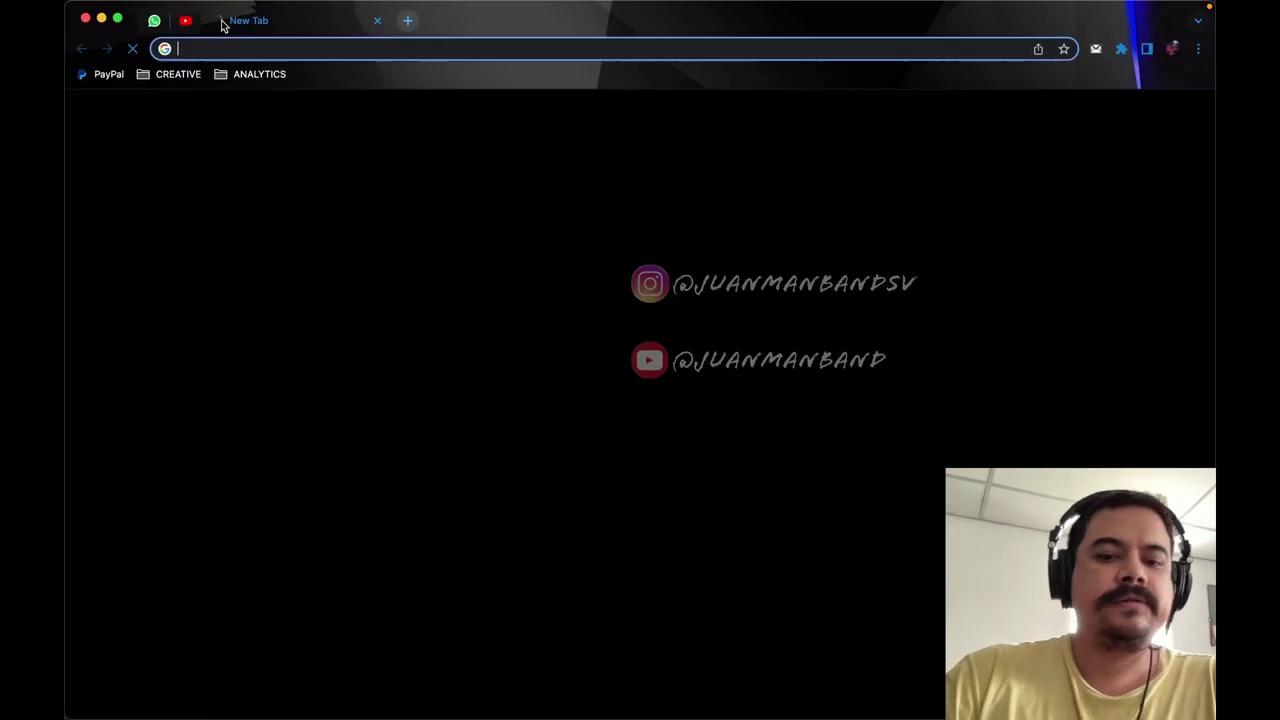
text(20 excuses chords)
key(Return)
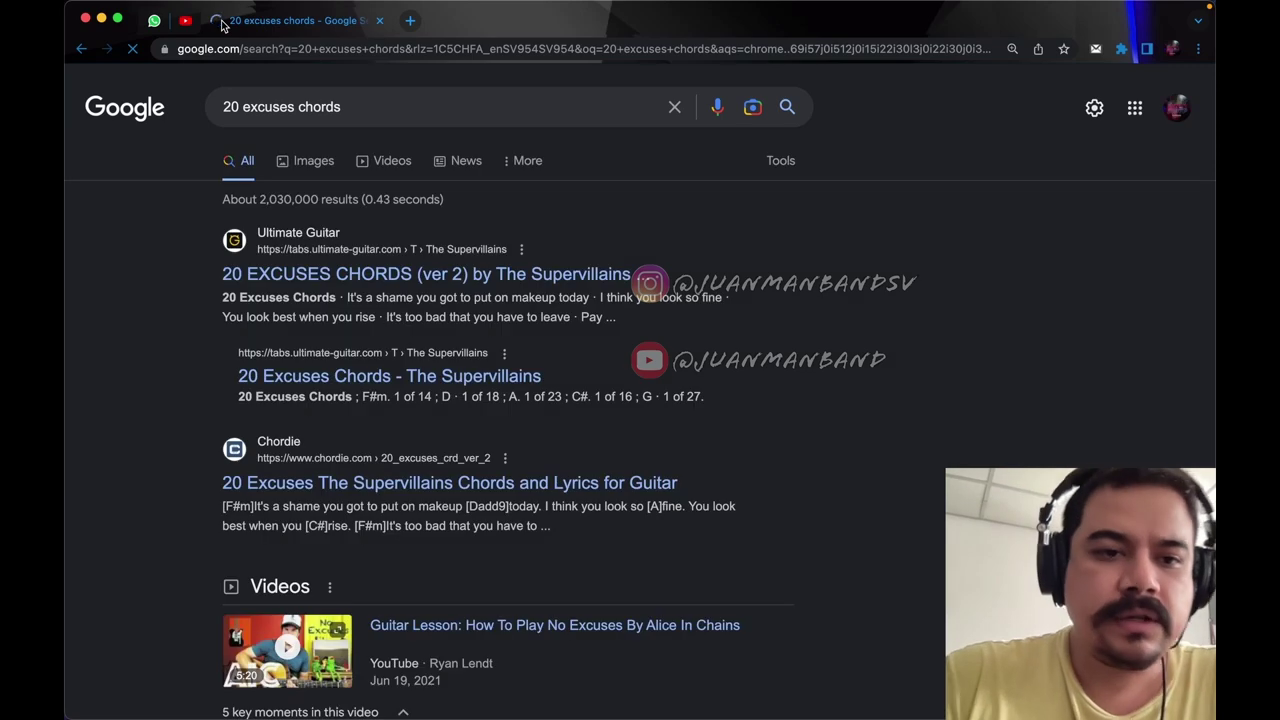
- Open the Ultimate Guitar page 20 EXCUSES CHORDS (ver 2) by The Supervillains and read through the chord progression
click(333, 284)
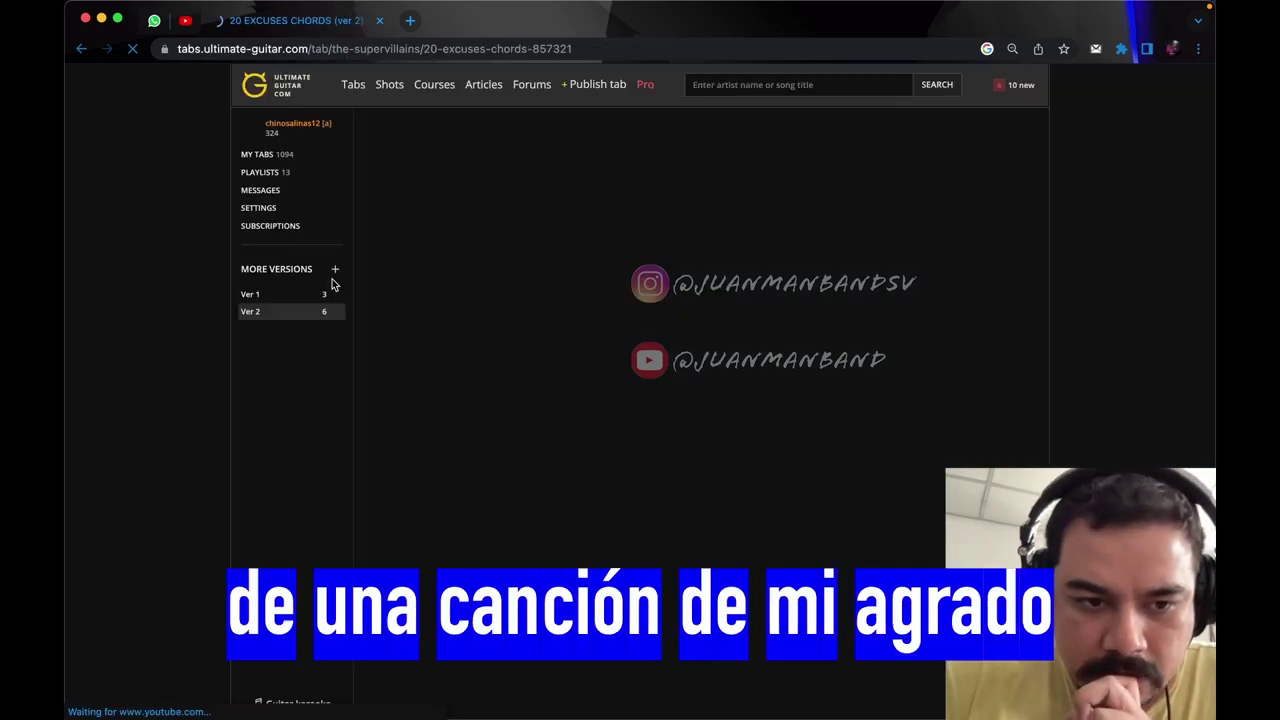
scroll(860, 471, down, 5)
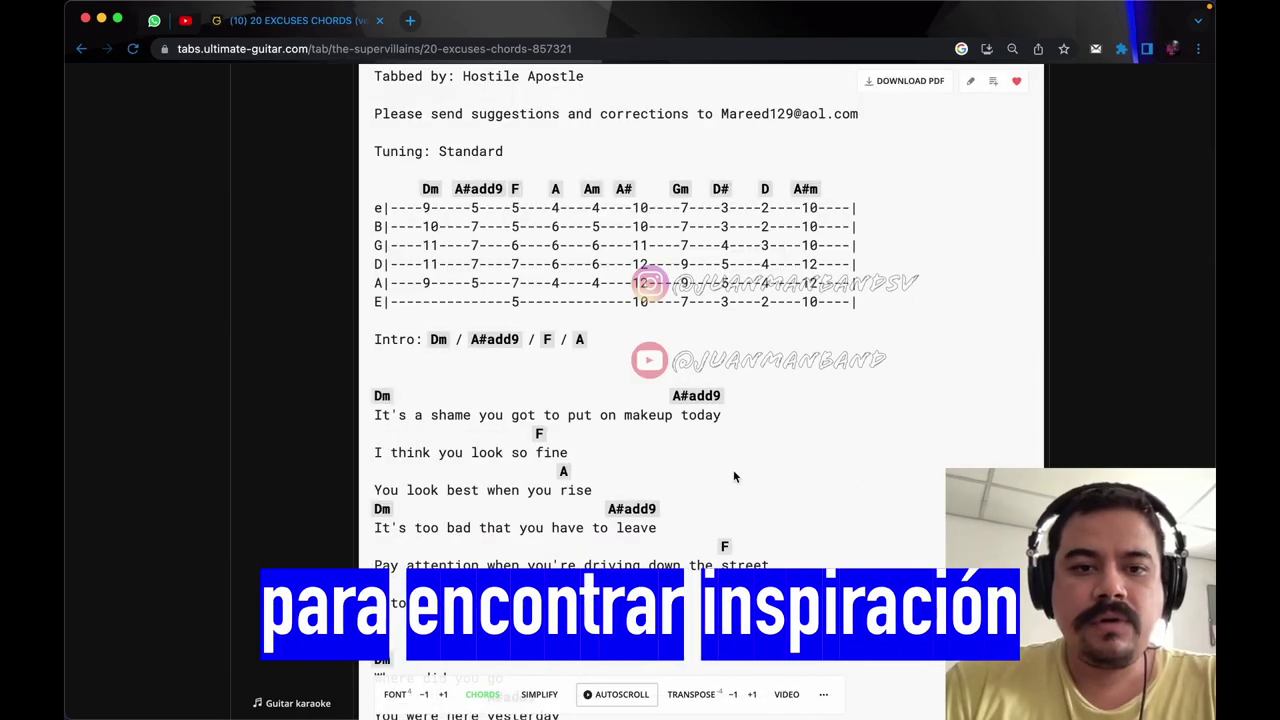
click(654, 686)
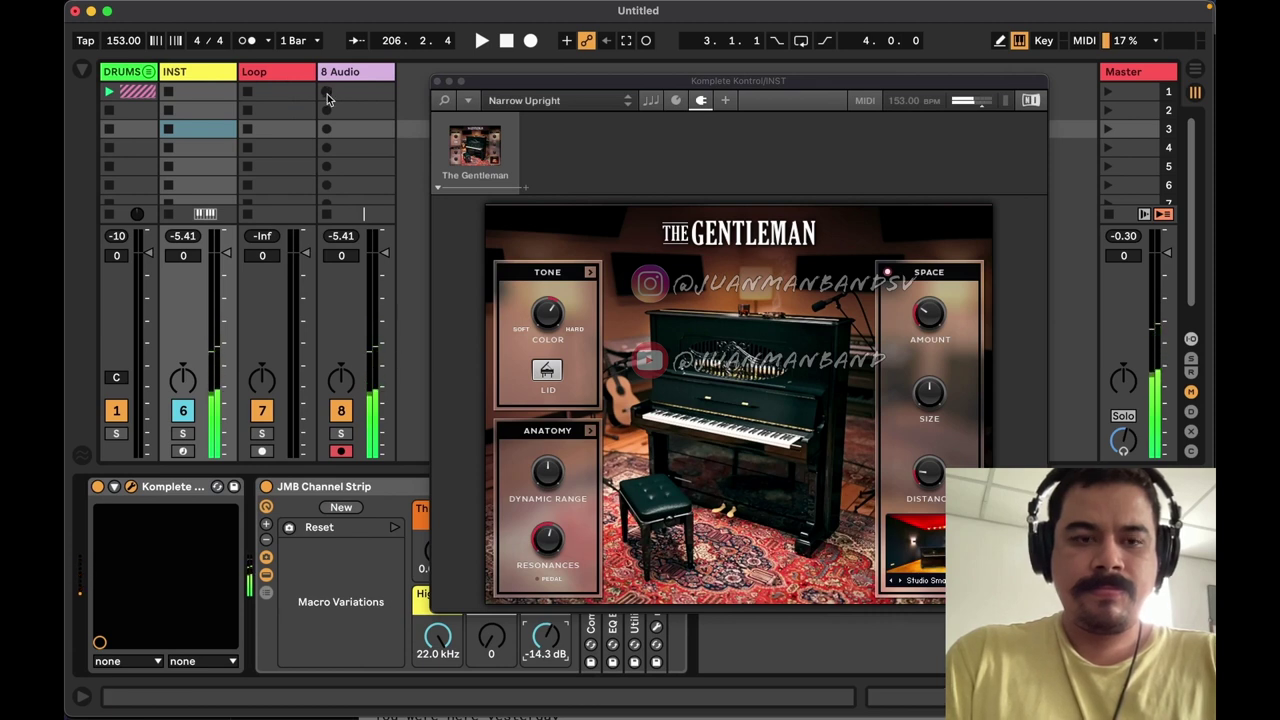
- Record a piano MIDI clip in the first slot of the INST track
click(170, 94)
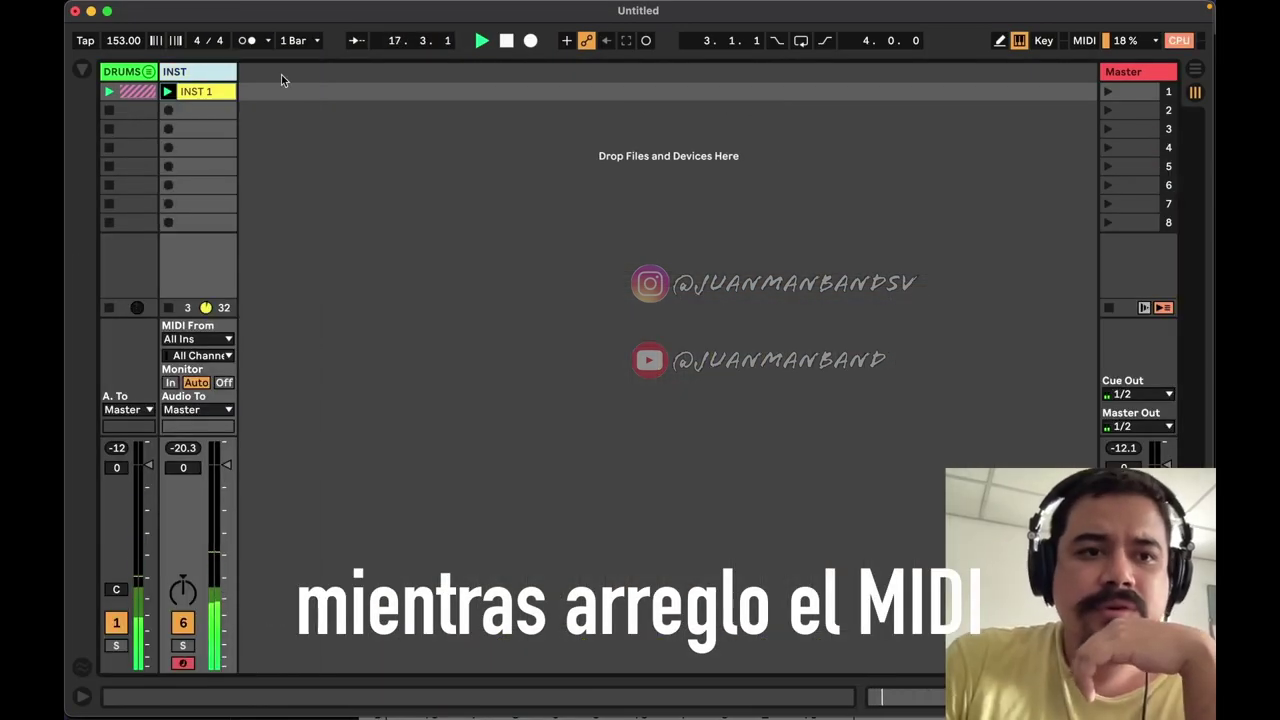
- Insert a new MIDI track, name the track bass and its channel strip BASS, and rename the INST track piano
click(297, 112)
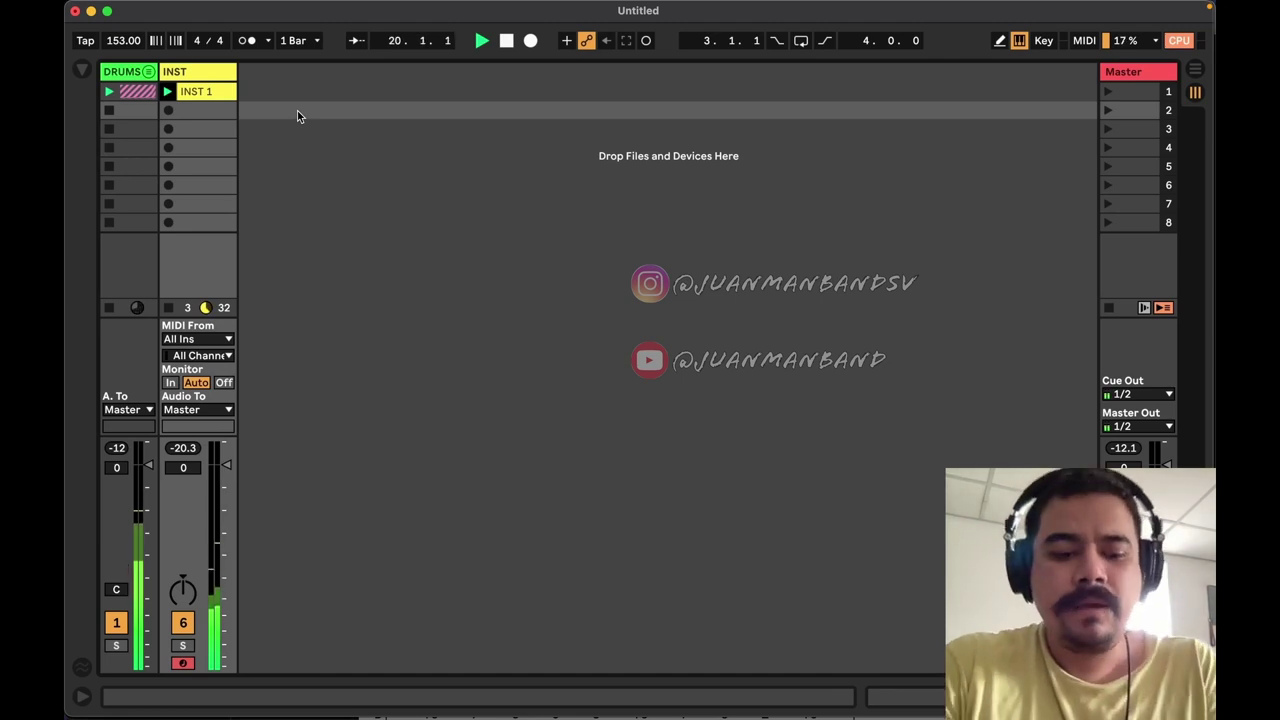
key(super+shift+t)
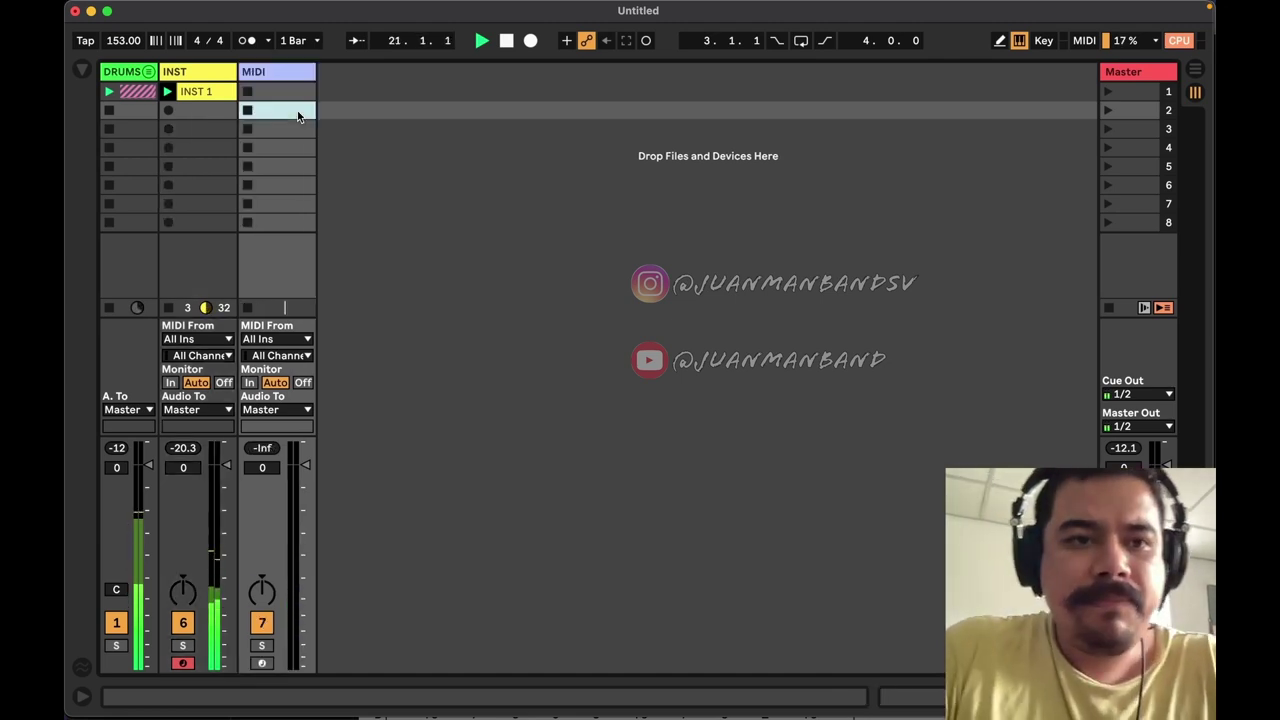
double_click(262, 72)
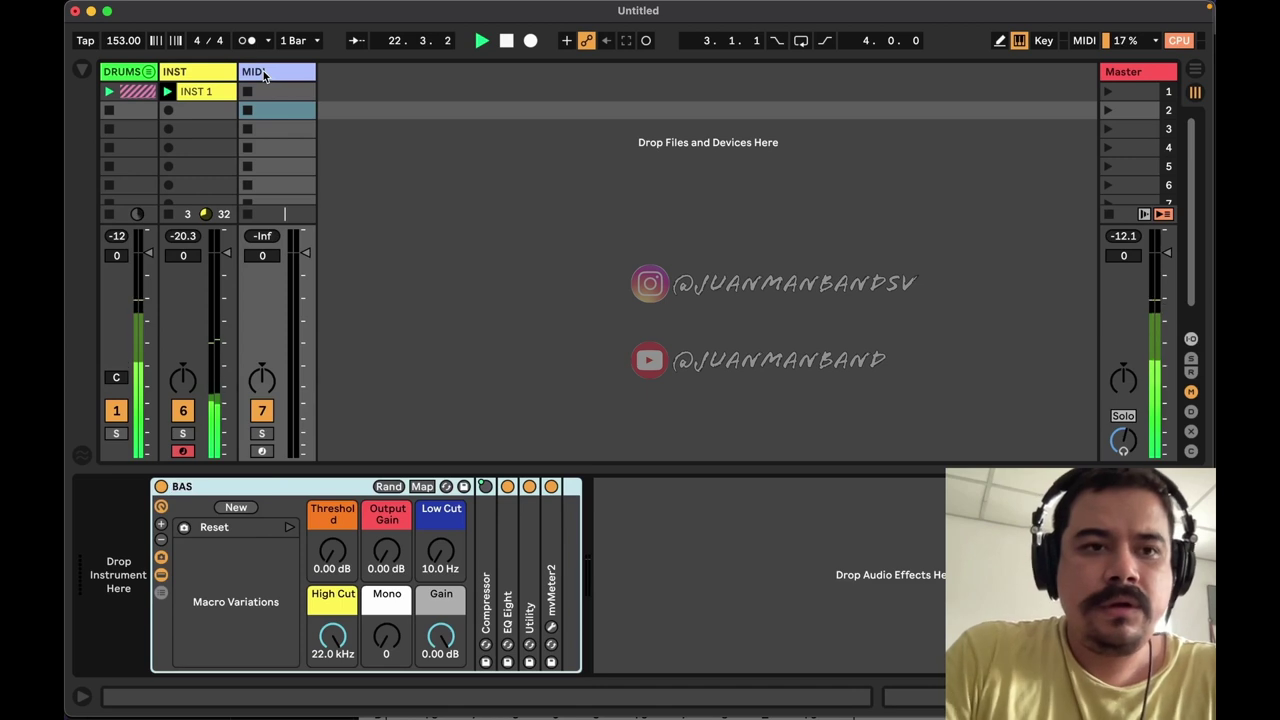
text(S)
key(Return)
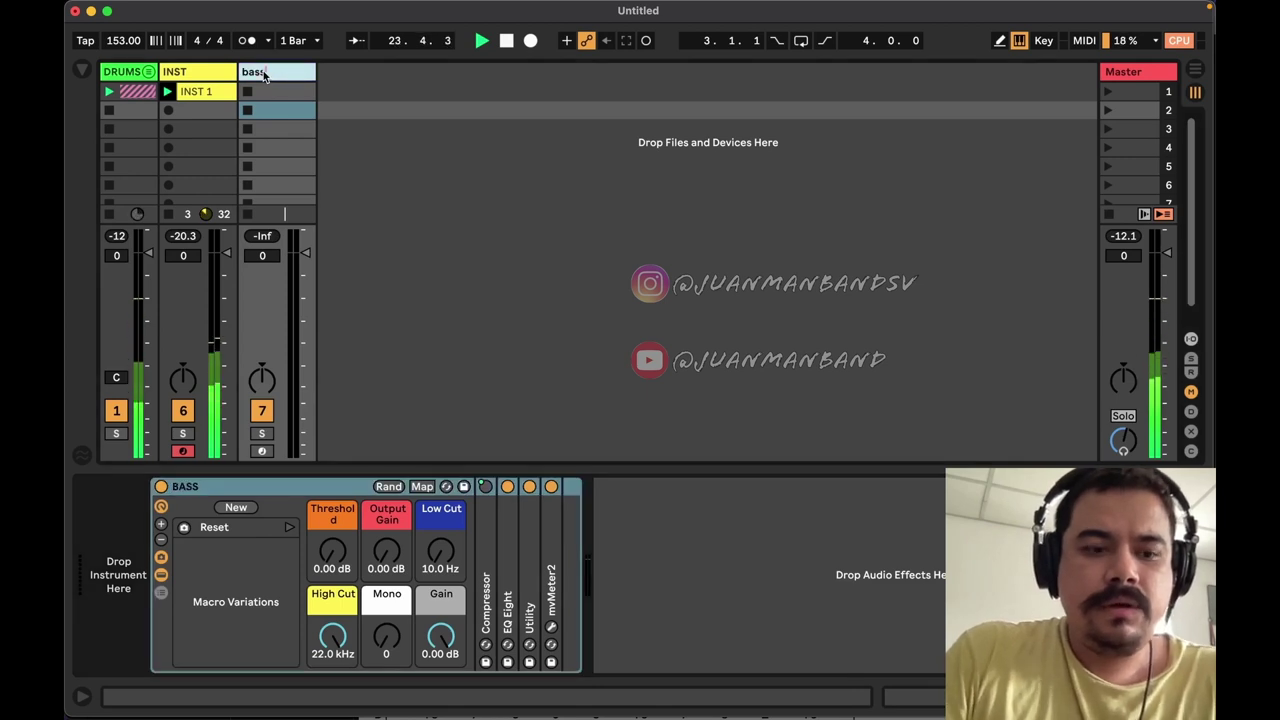
key(Left)
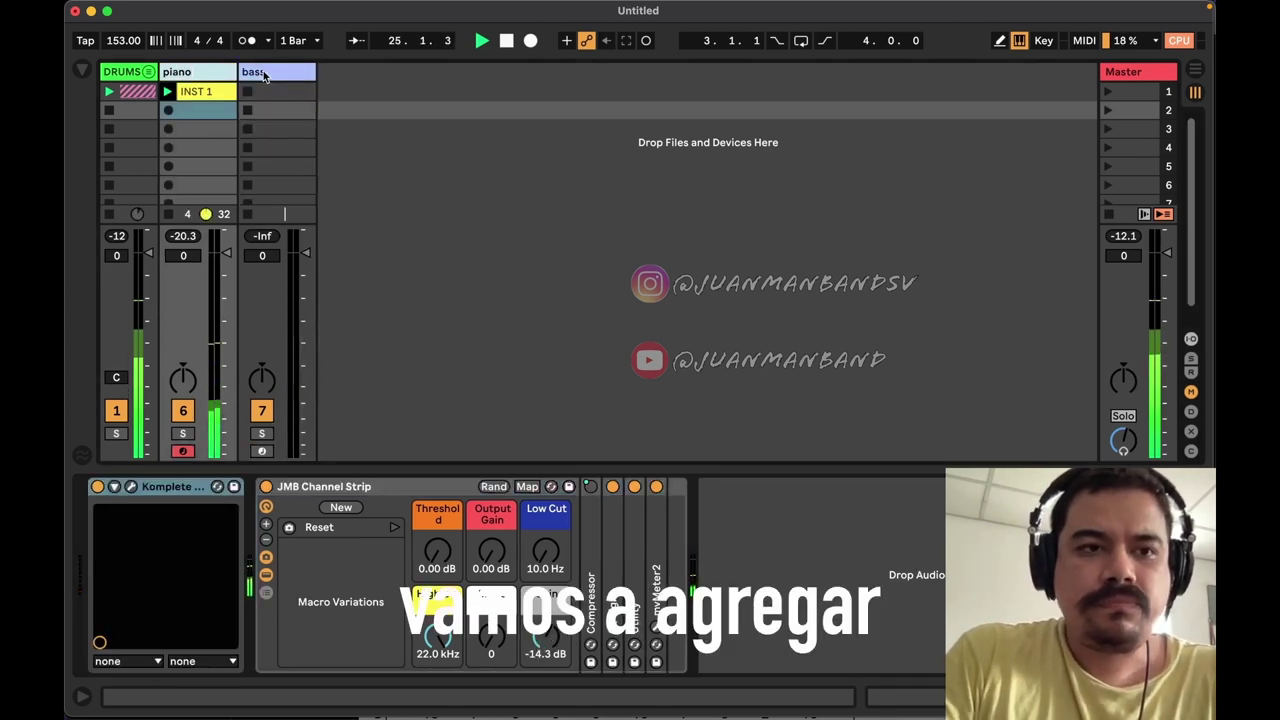
key(Right)
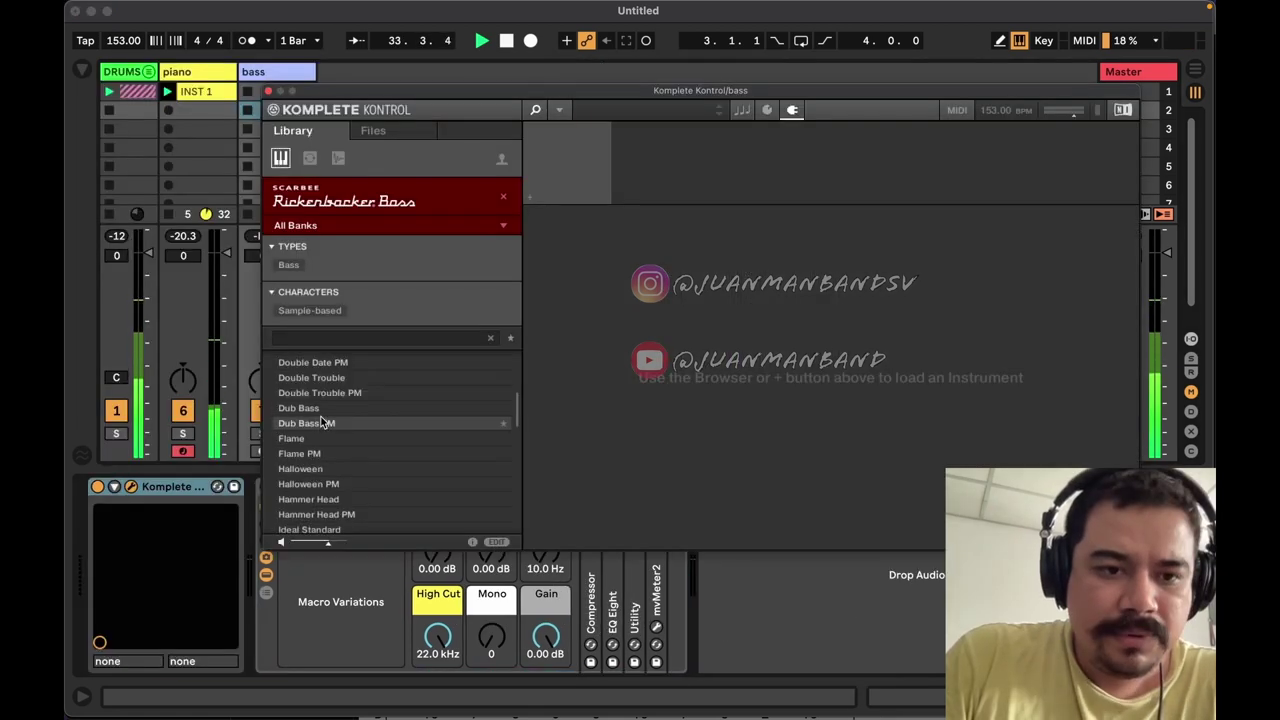
- Load the Dub Bass preset of Scarbee Rickenbacker Bass on the bass track and hide the Komplete Kontrol browser
click(321, 409)
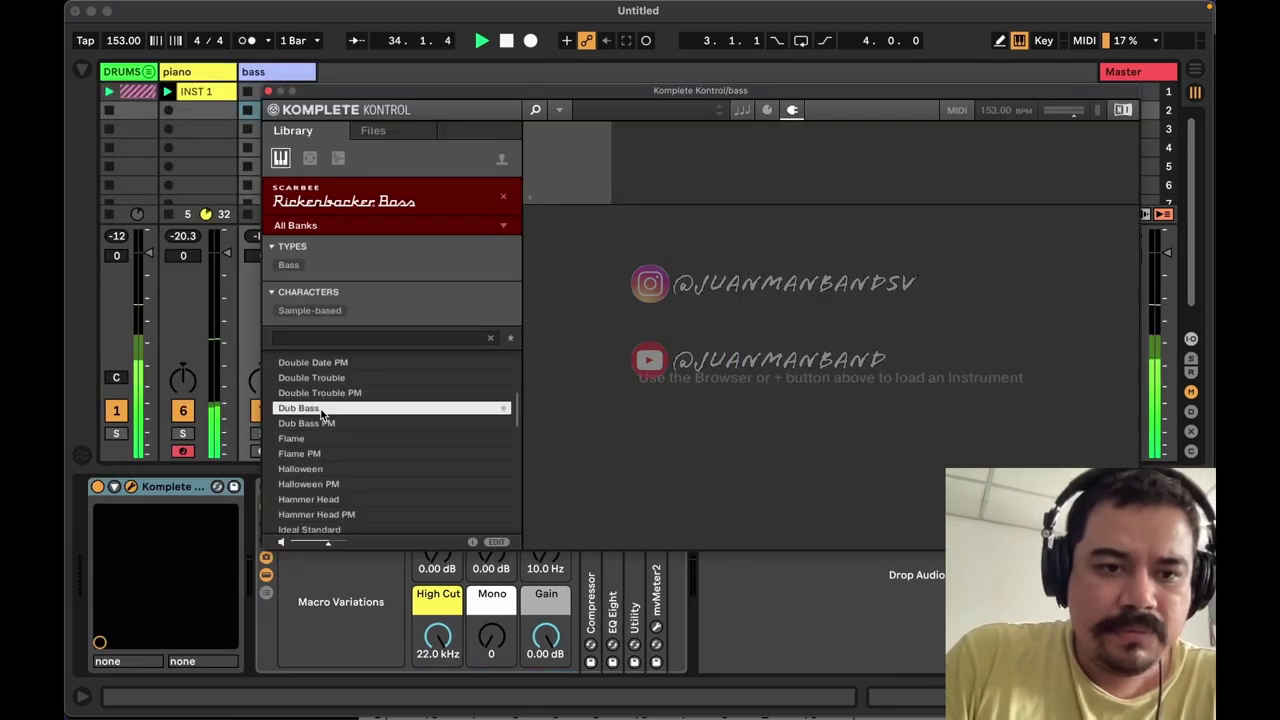
click(536, 110)
- Arm the bass track, record a bass line into its first slot, and select the recorded clip
click(253, 455)
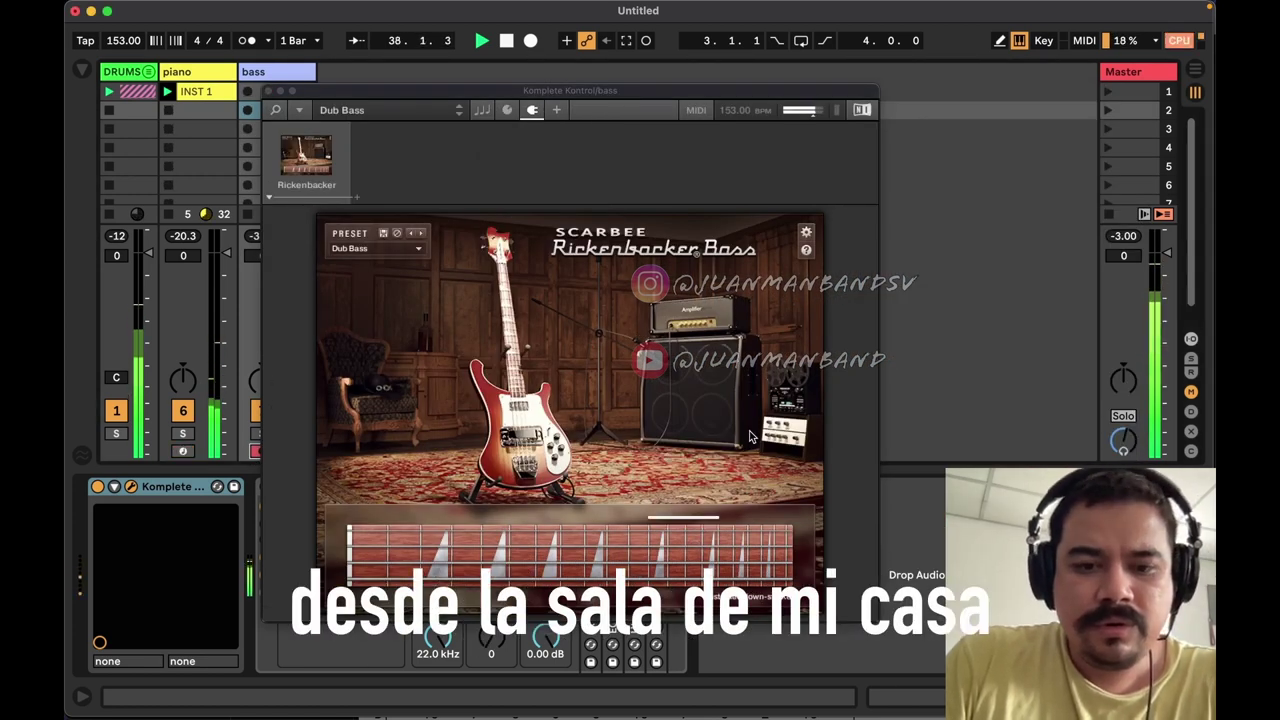
click(248, 93)
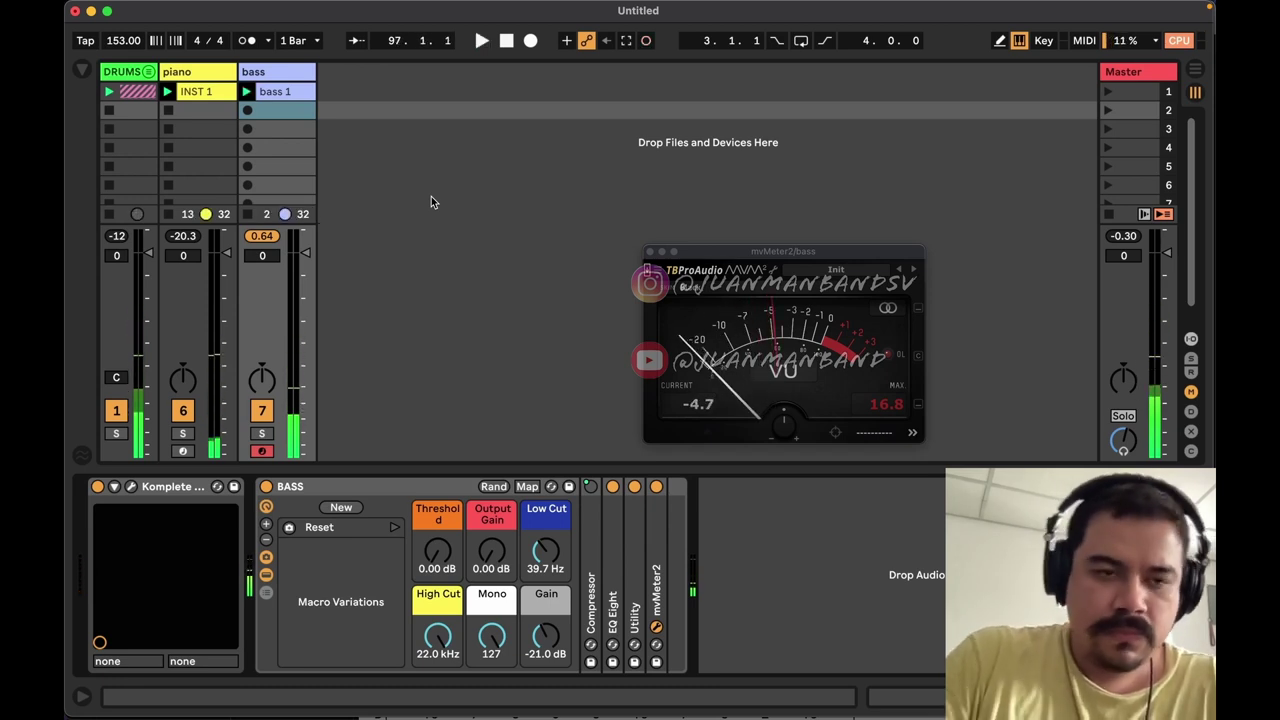
click(273, 95)
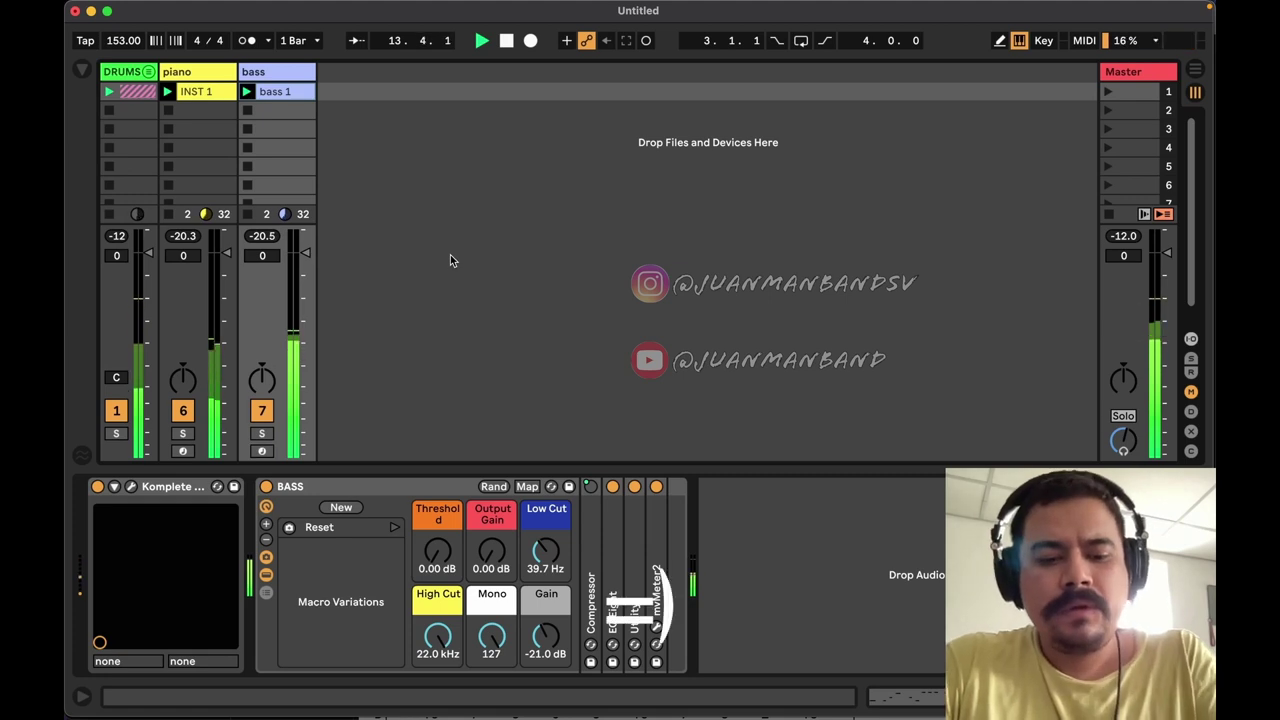
- Insert a new MIDI track named ORGAN and load Komplete Kontrol onto it
key(super+shift+t)
key(super+r)
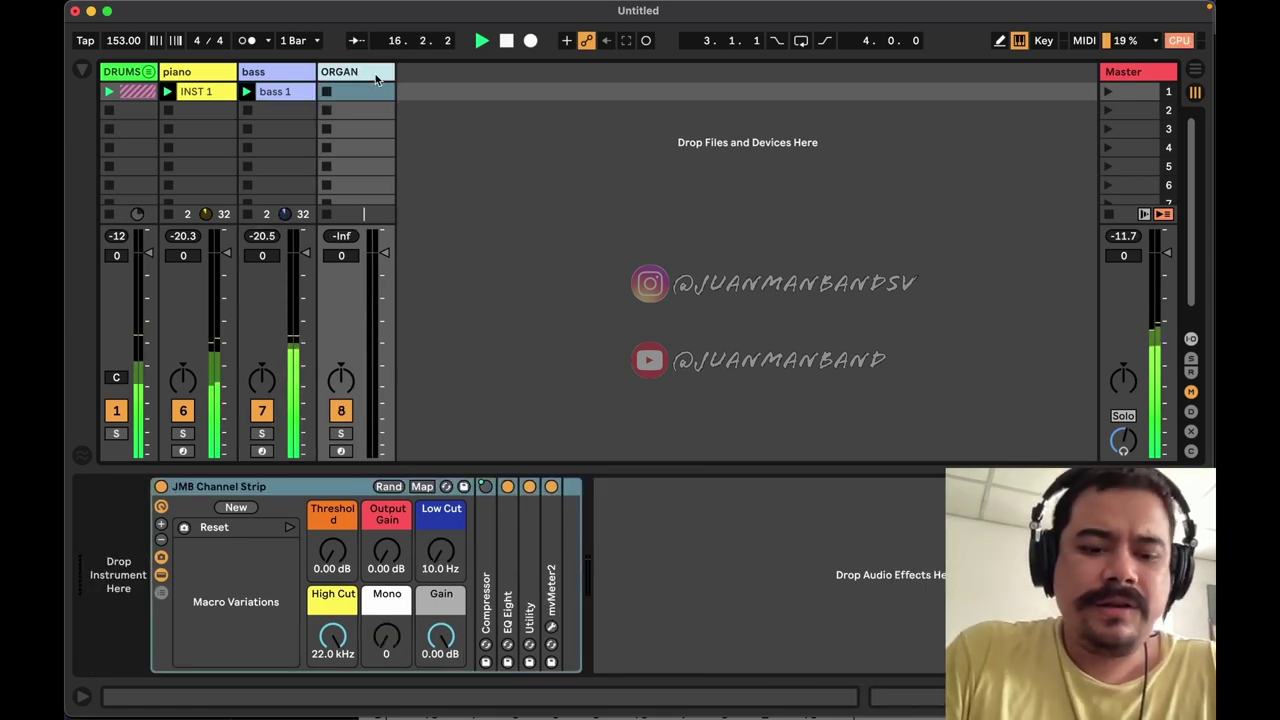
key(super+f)
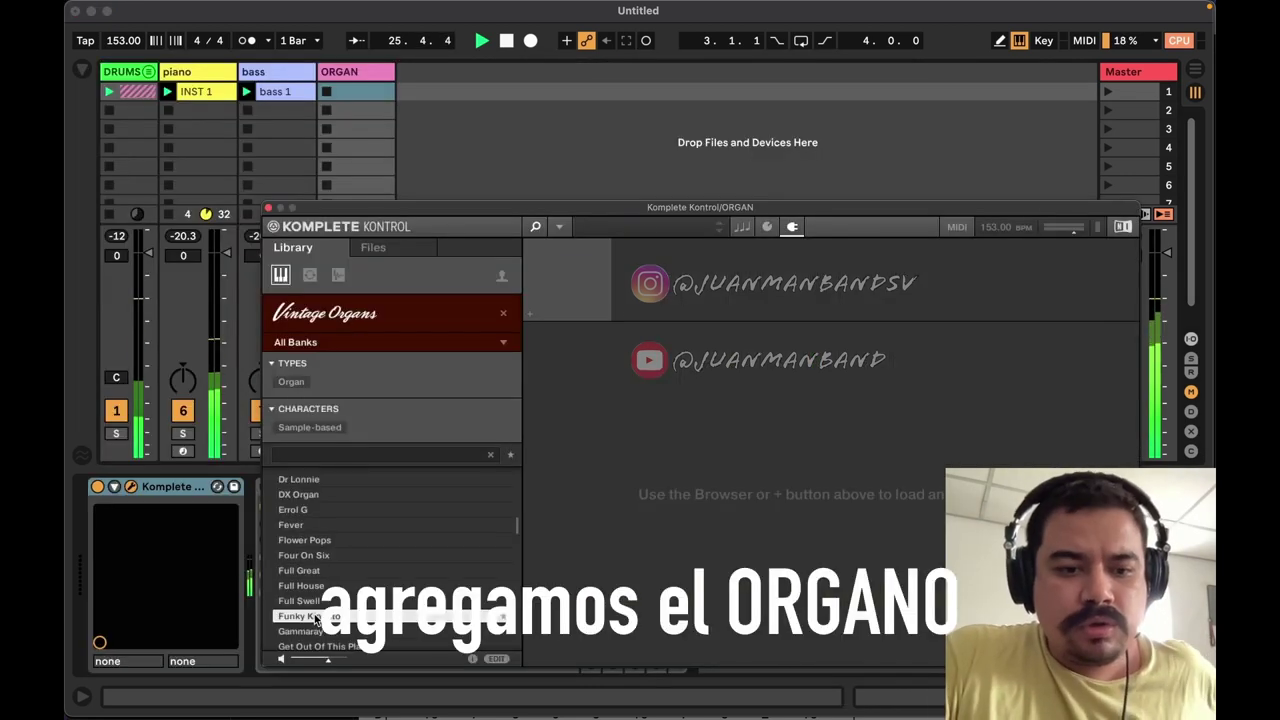
- Load the Funky Kingston preset of Vintage Organs on the ORGAN track, hide the preset browser, and record an organ part into its first slot
click(561, 228)
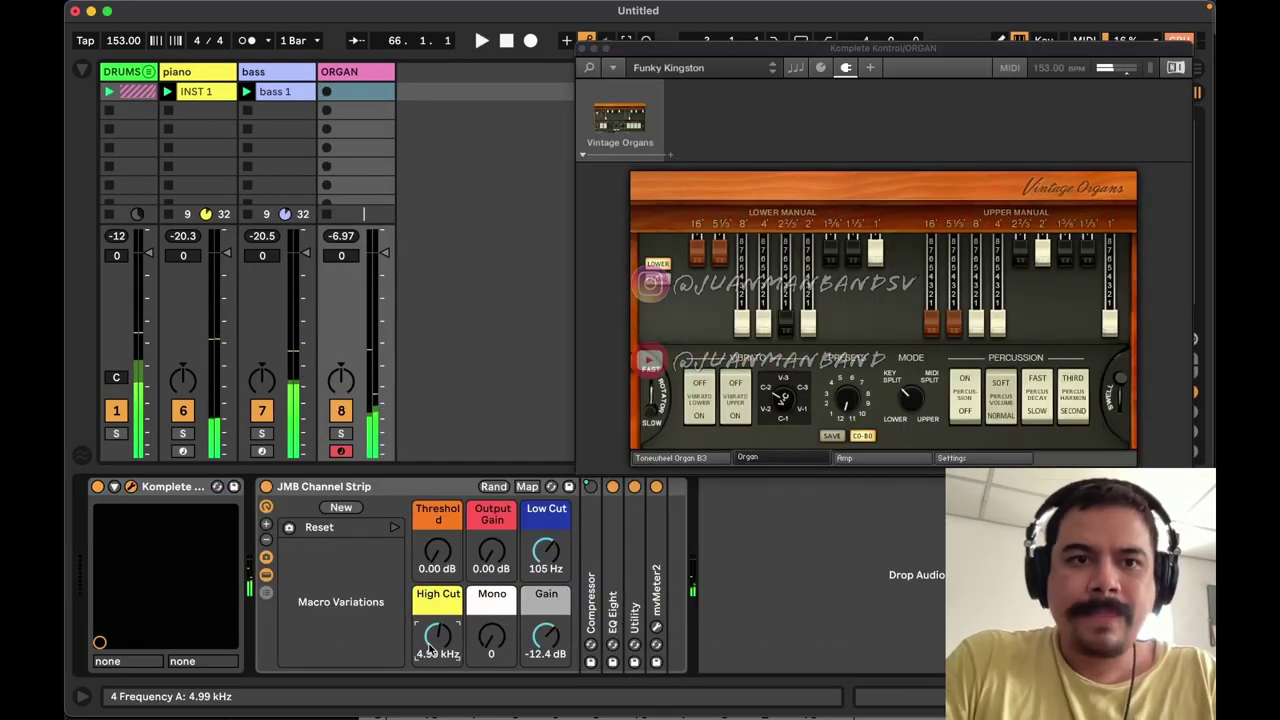
click(325, 93)
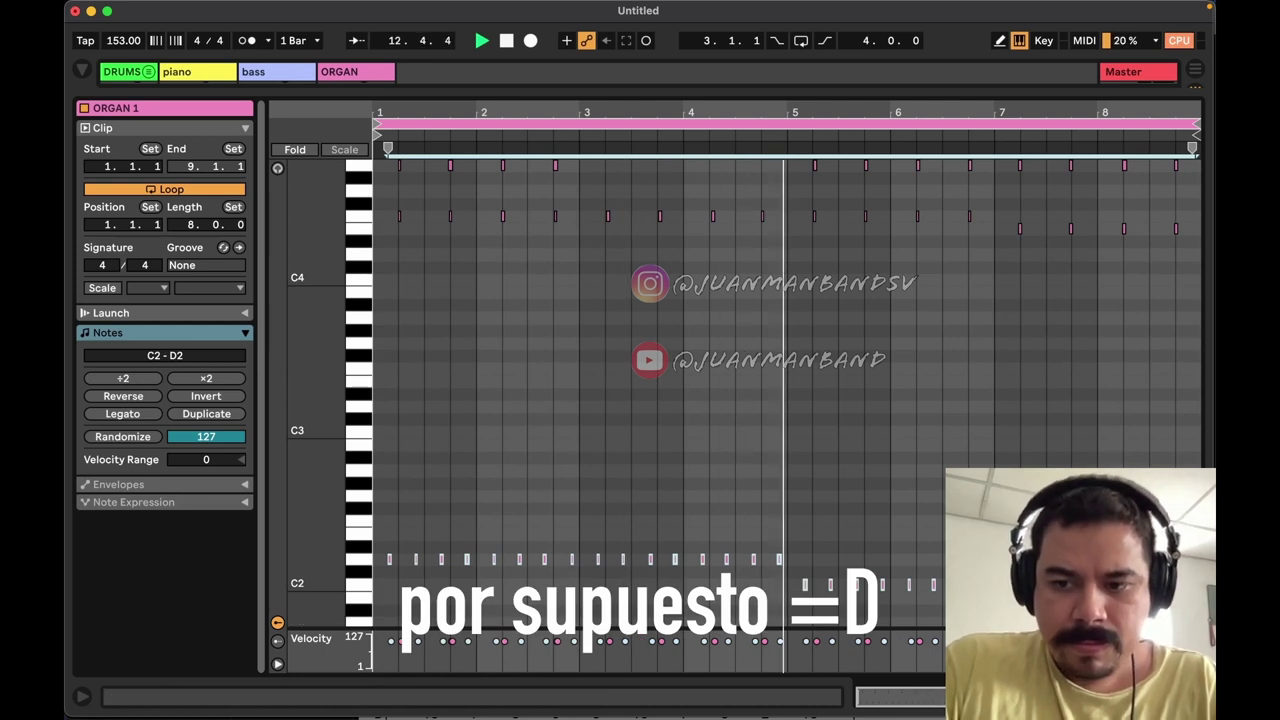
- Group the drums, piano, bass and organ tracks, add a Glue Compressor to the group, and lower its threshold
key(super+alt+l)
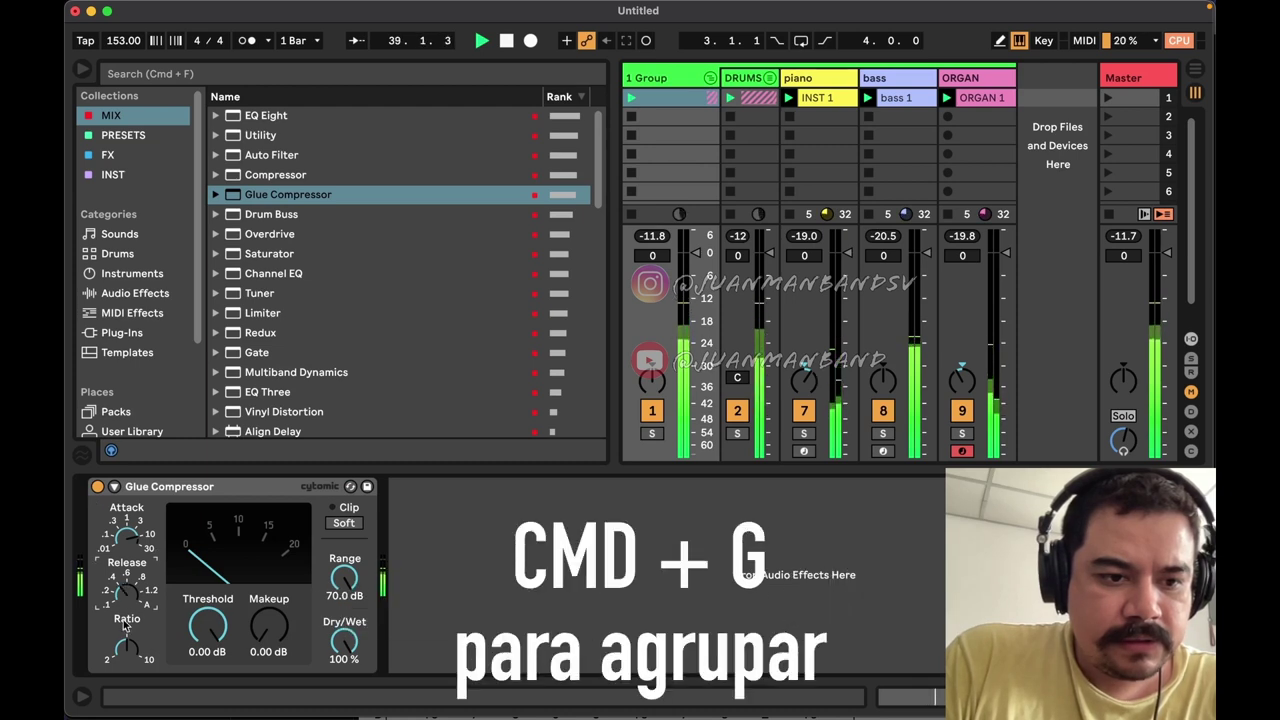
drag(207, 625, 207, 672)
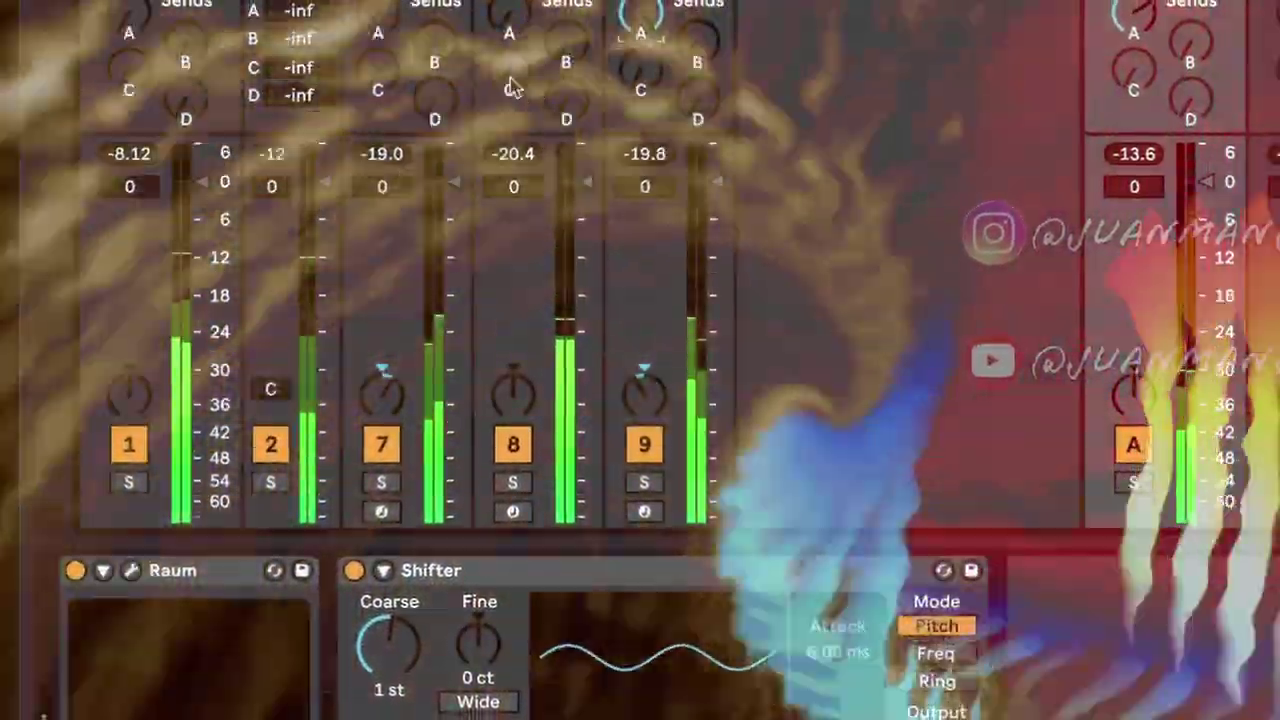
- Perform a live dub mix by toggling the drums and organ mutes, cutting the organ's Delay 1/16 send, and riding the piano's Delay 1/4 send
click(270, 442)
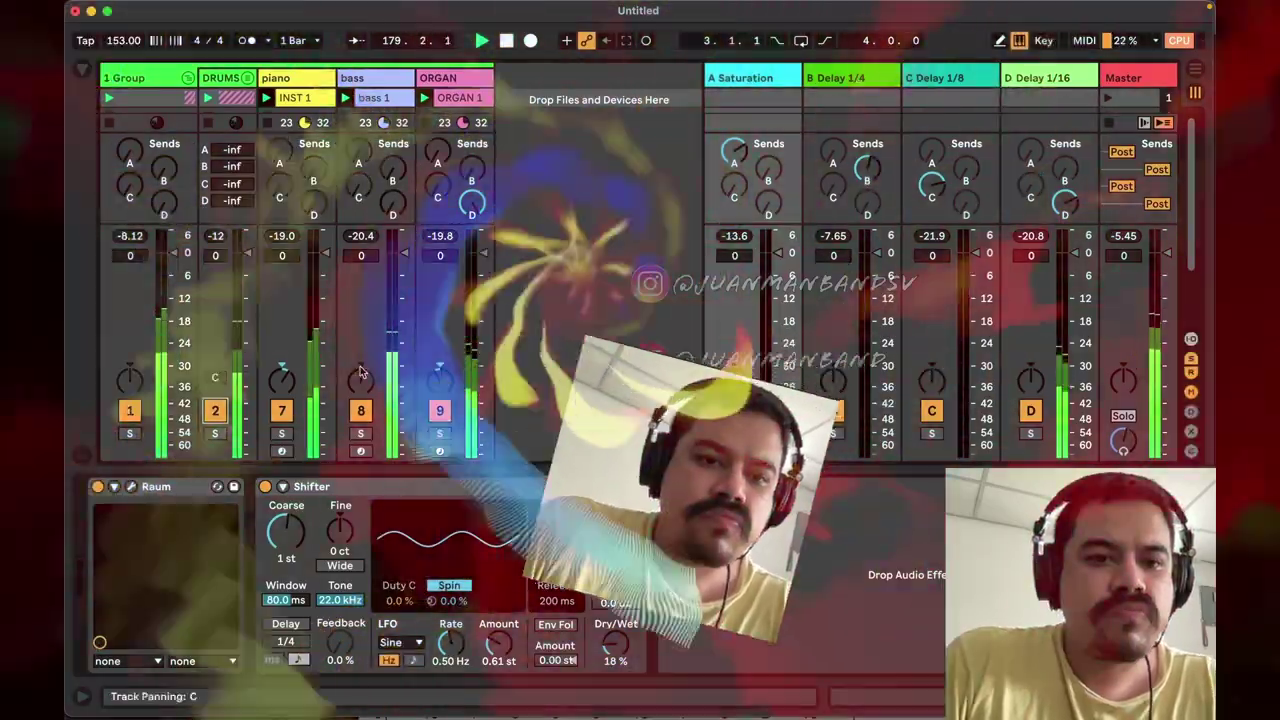
click(439, 410)
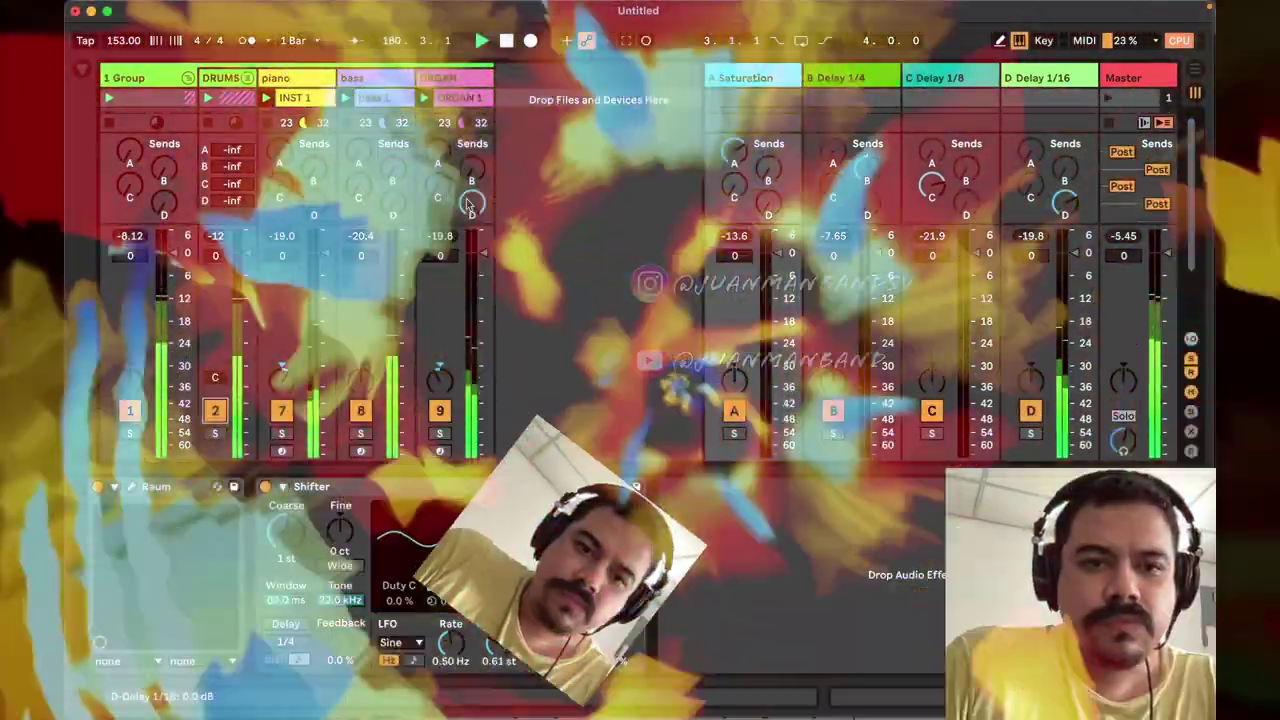
click(472, 201)
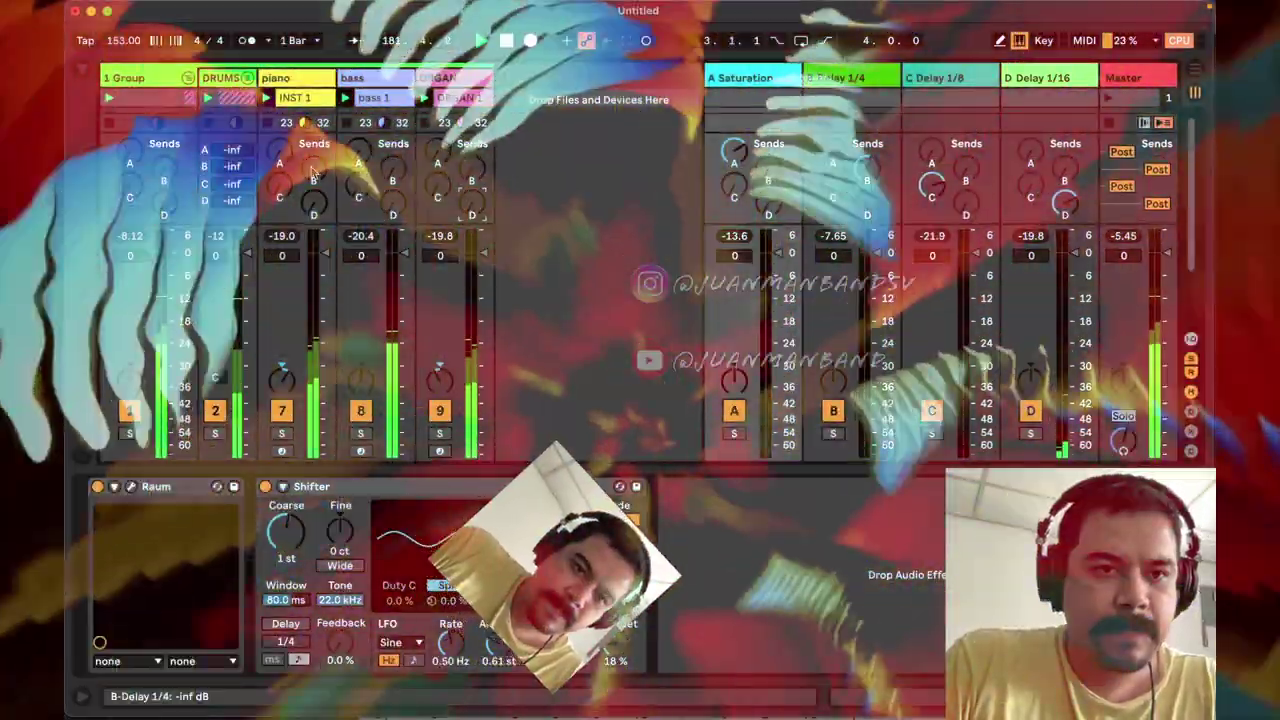
click(313, 181)
drag(313, 181, 313, 178)
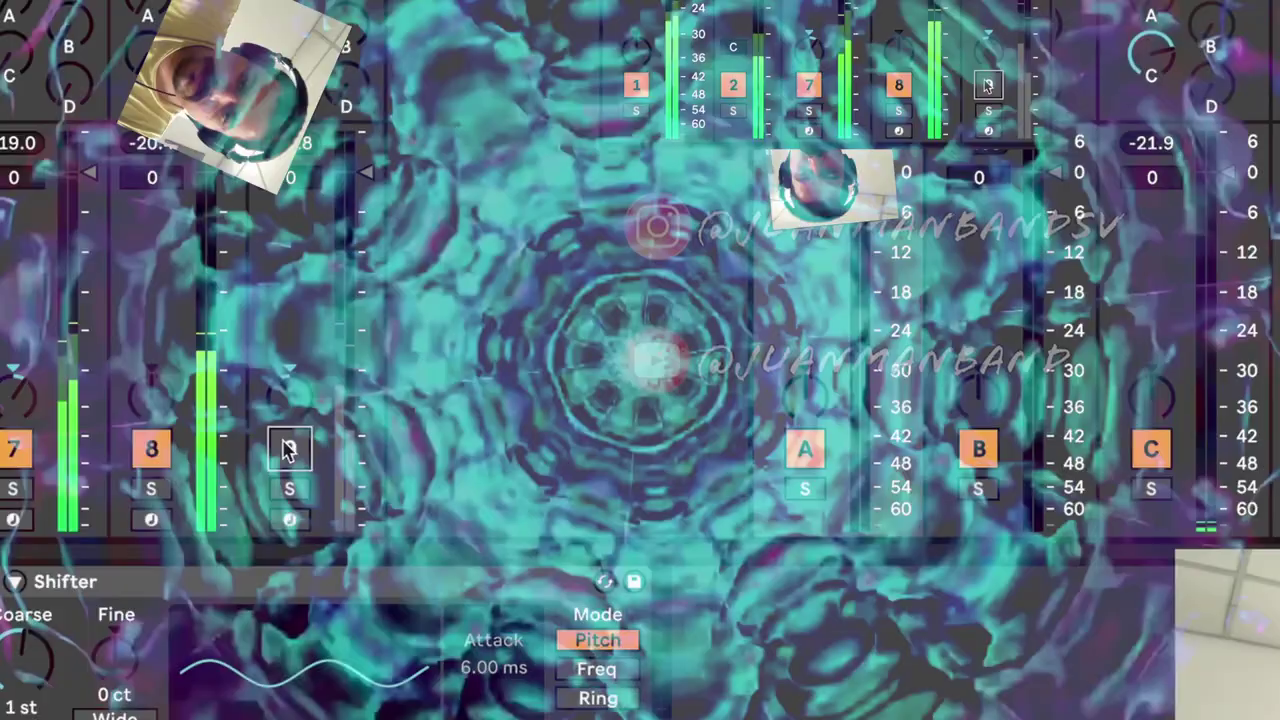
click(299, 447)
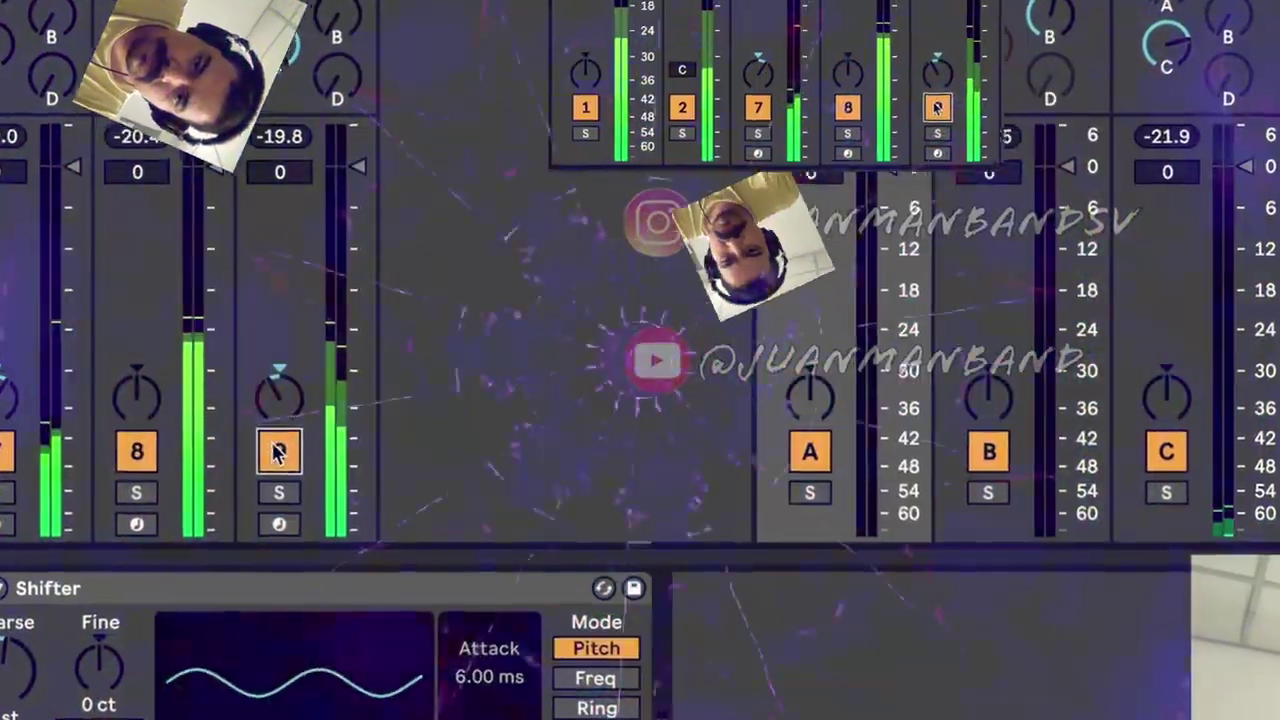